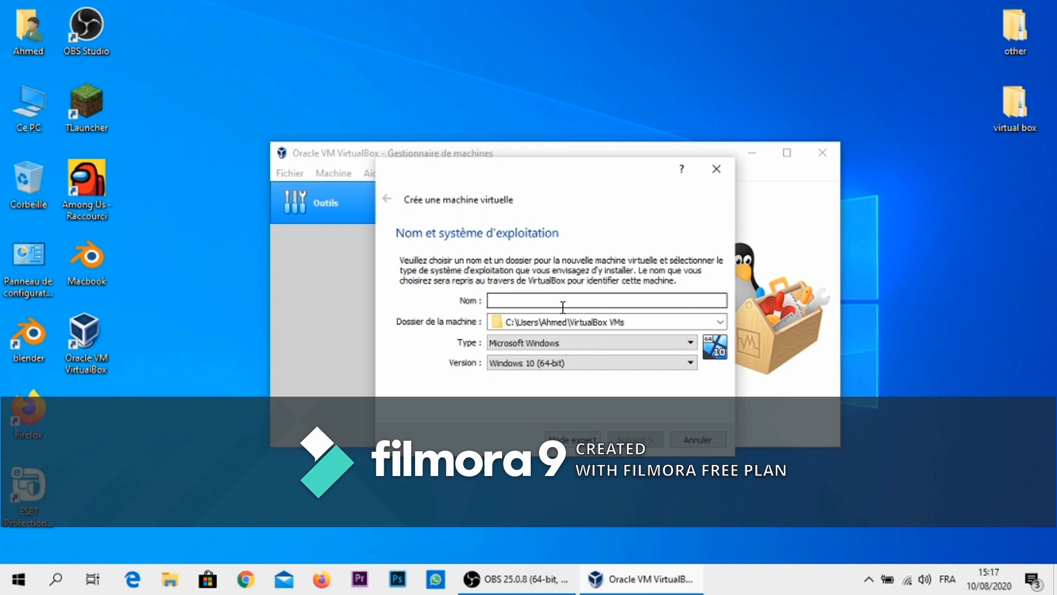
Step: Name the new virtual machine "windows 10 pro" and set its memory size to 1984 MB
{"action": "type", "text": "windo"}
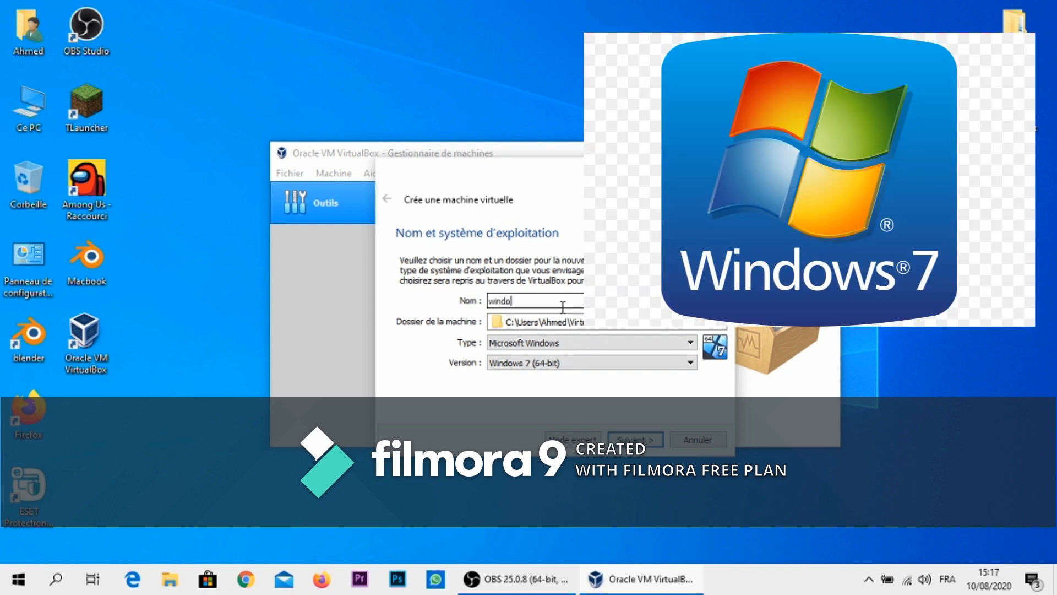
{"action": "type", "text": "ws 10 pro"}
{"action": "key", "text": "Return"}
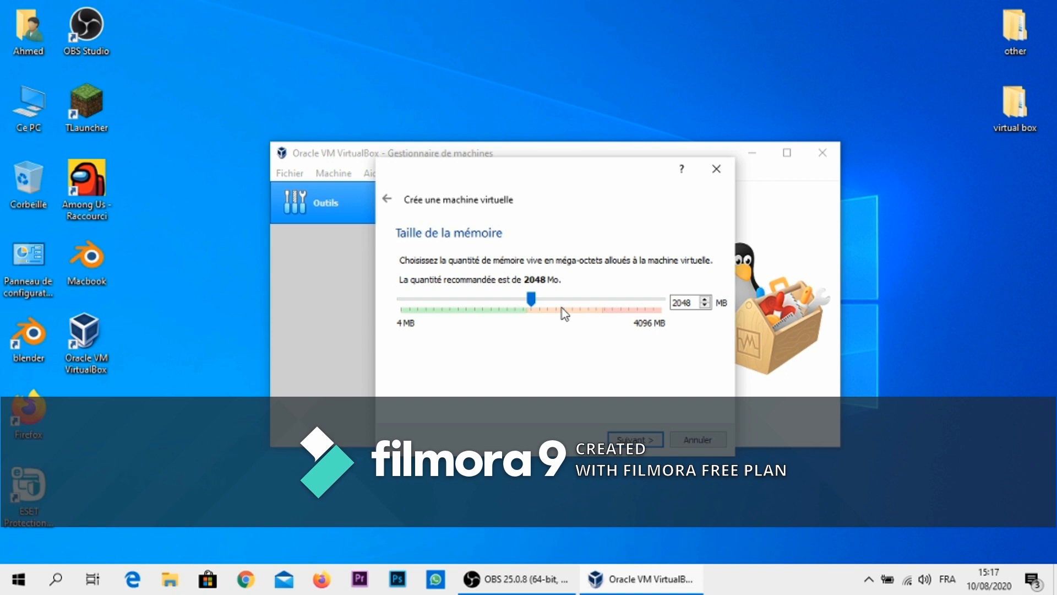
{"action": "scroll", "coordinate": [564, 313], "scroll_direction": "down", "scroll_amount": 1}
{"action": "scroll", "coordinate": [564, 313], "scroll_direction": "down", "scroll_amount": 1}
{"action": "key", "text": "Return"}
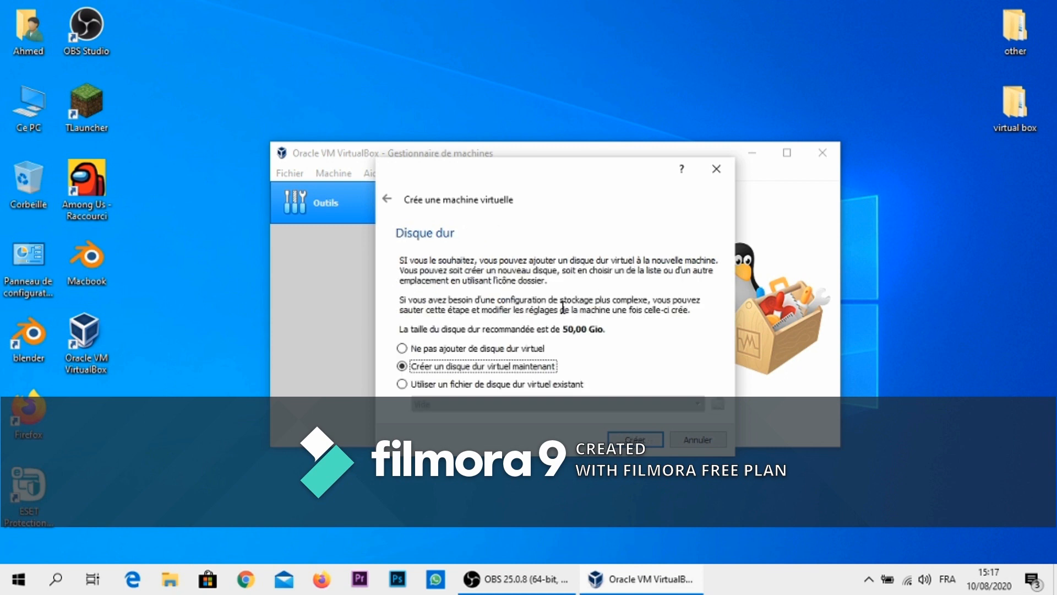
Step: Create a new virtual hard disk for the machine with the default file type and storage options and a size of 20,66 Gio
{"action": "key", "text": "Return"}
{"action": "key", "text": "Return"}
{"action": "key", "text": "Return"}
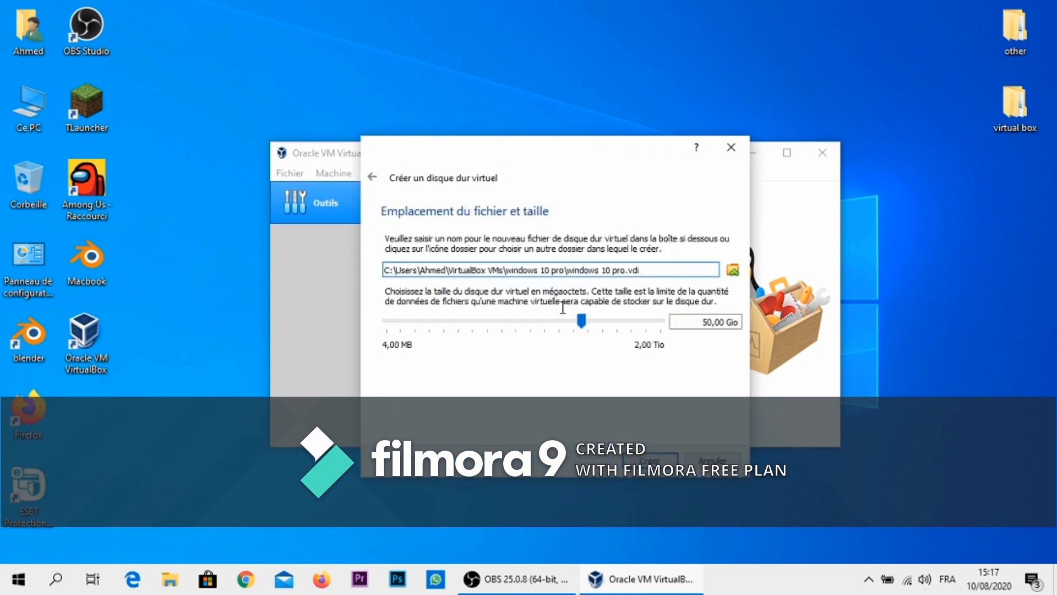
{"action": "left_click_drag", "start_coordinate": [582, 321], "coordinate": [562, 323]}
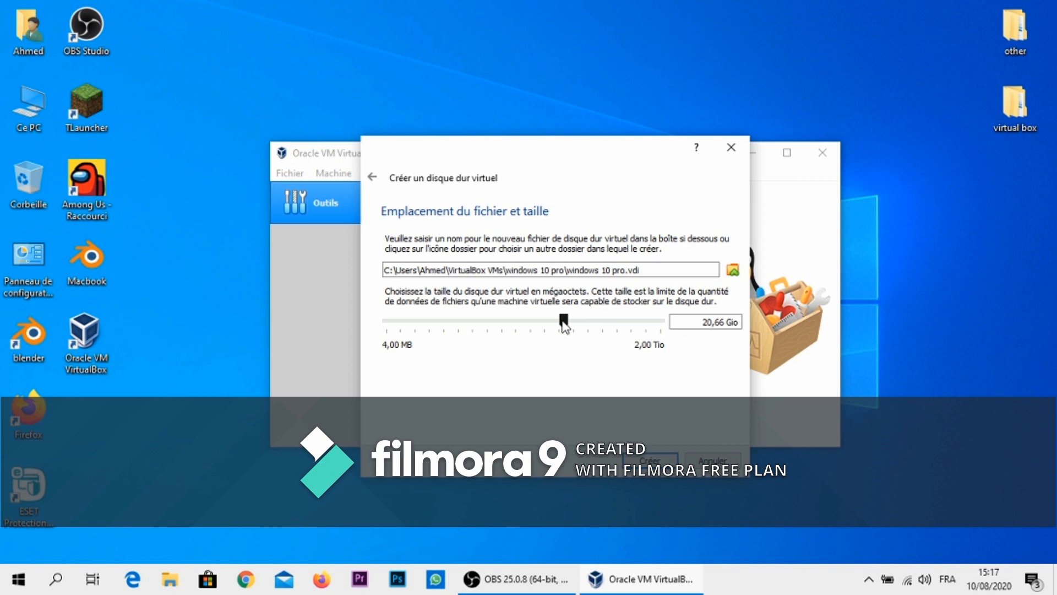
{"action": "key", "text": "Return"}
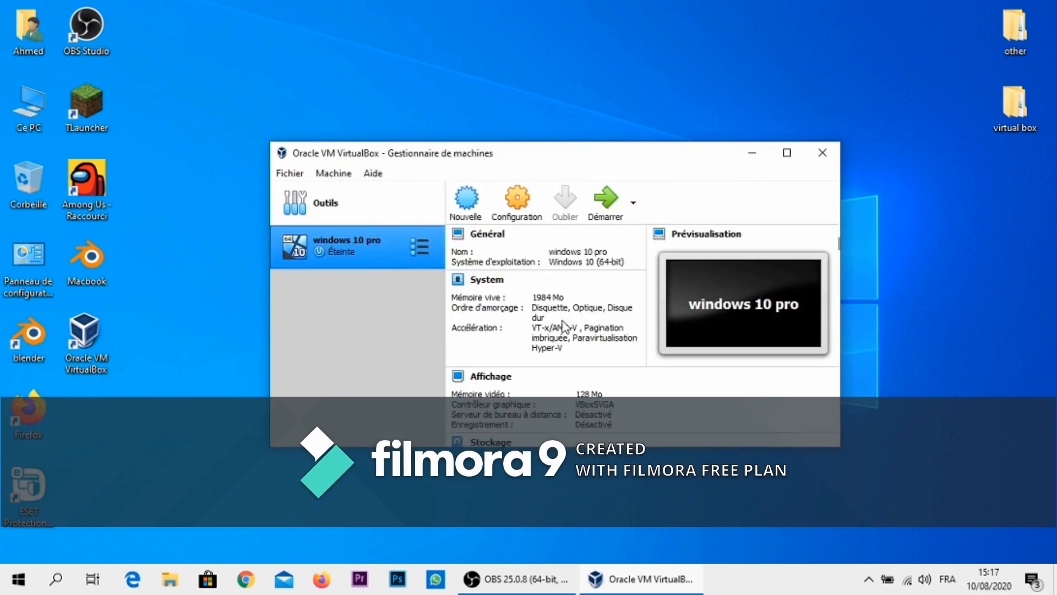
Step: Load the Windows 10 disk image from the "virtual box\windows 10" desktop folder into the empty optical drive of the windows 10 pro machine
{"action": "left_click", "coordinate": [520, 212]}
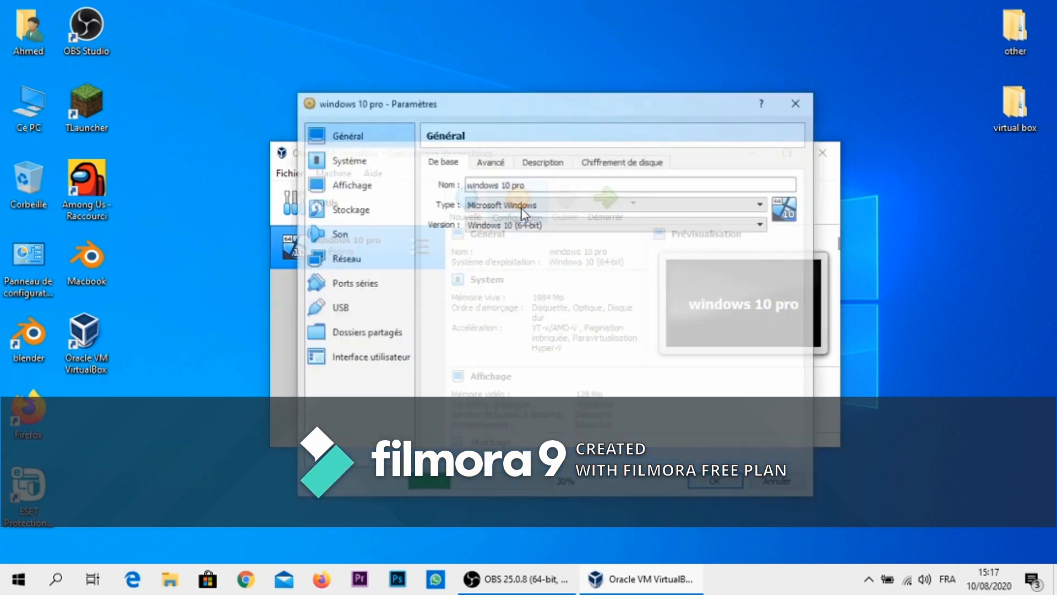
{"action": "left_click", "coordinate": [372, 218]}
{"action": "left_click", "coordinate": [487, 216]}
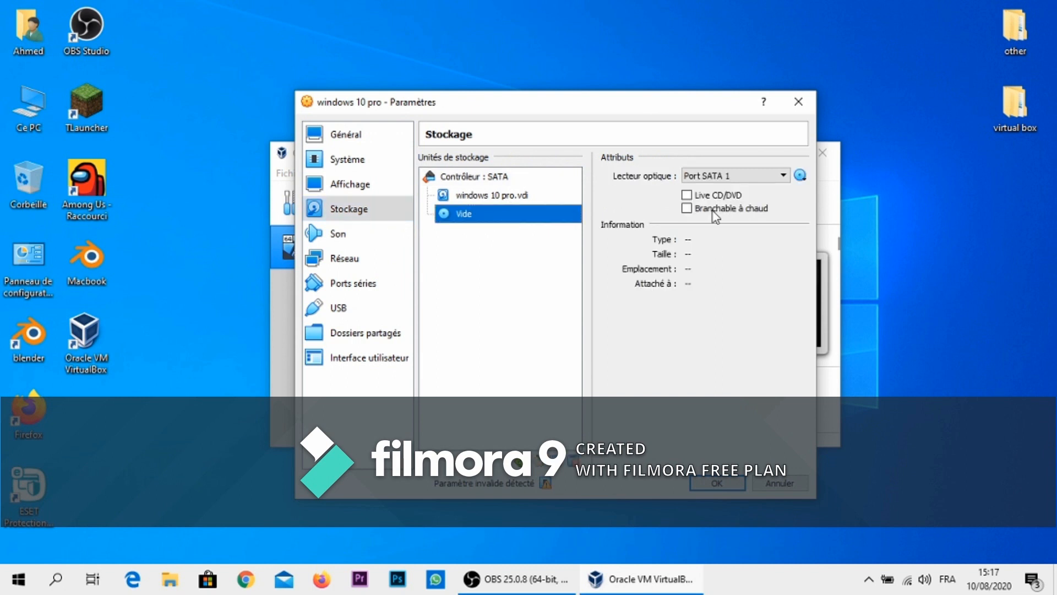
{"action": "left_click", "coordinate": [800, 175]}
{"action": "left_click", "coordinate": [815, 214]}
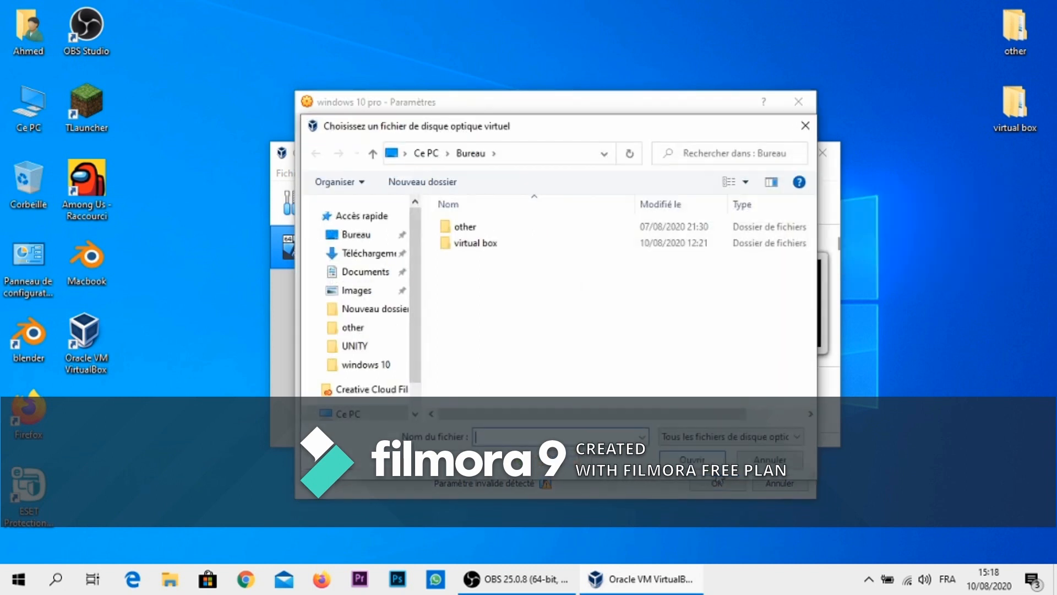
{"action": "double_click", "coordinate": [511, 246]}
{"action": "left_click", "coordinate": [503, 261]}
{"action": "double_click", "coordinate": [502, 261]}
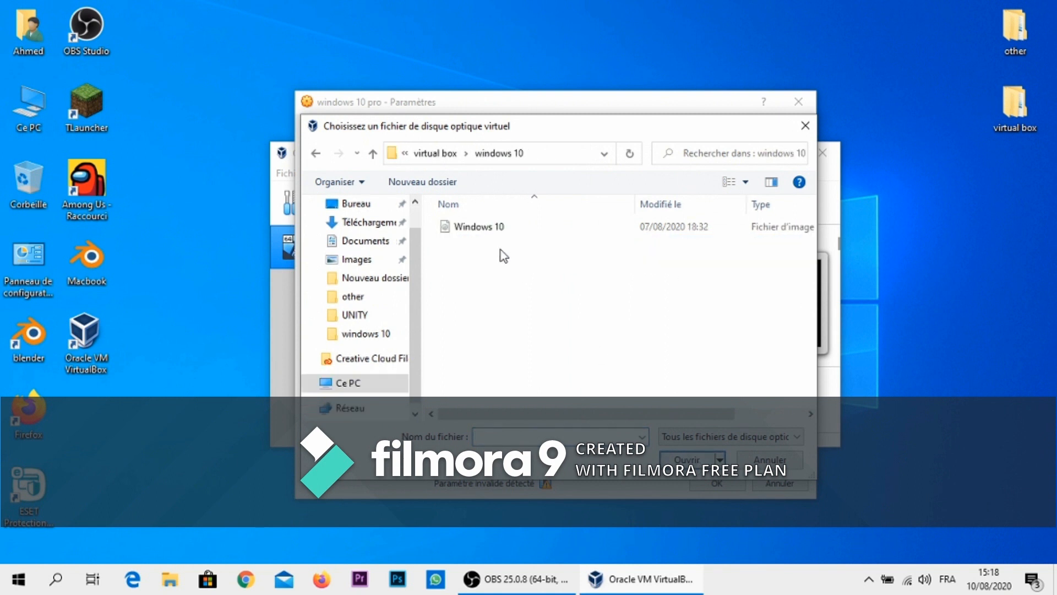
{"action": "double_click", "coordinate": [499, 223]}
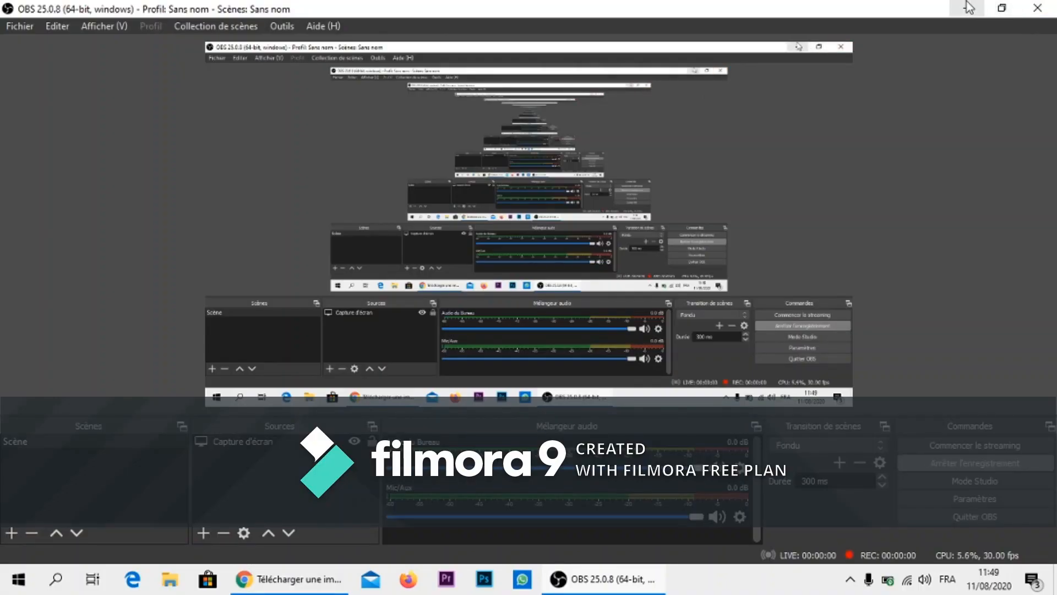
Step: Switch to Chrome and examine the Windows 8.1 ISO download page, including its requirements and the list of available editions
{"action": "left_click", "coordinate": [969, 4]}
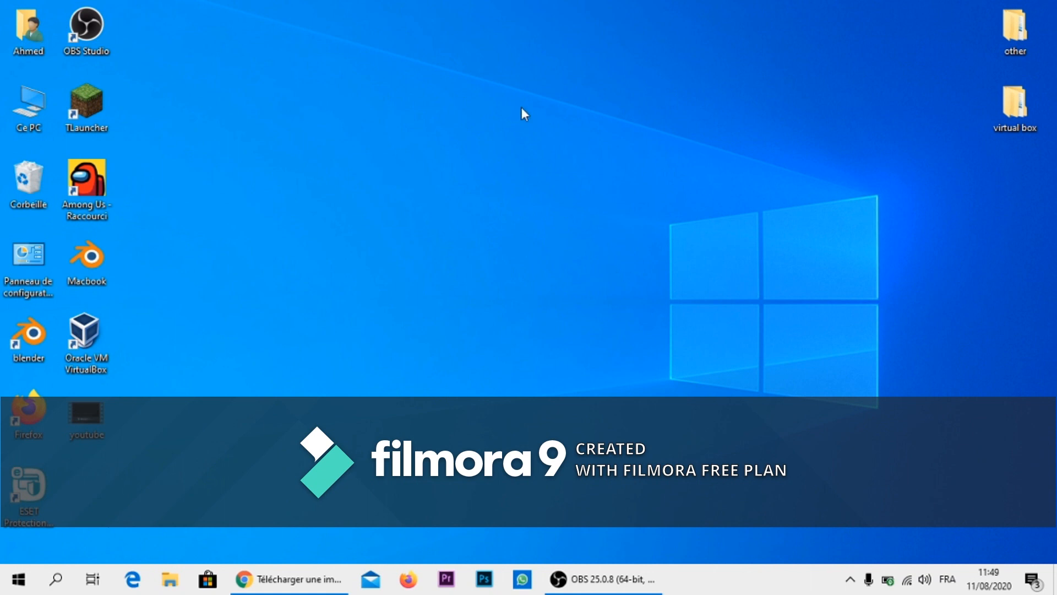
{"action": "left_click", "coordinate": [291, 579]}
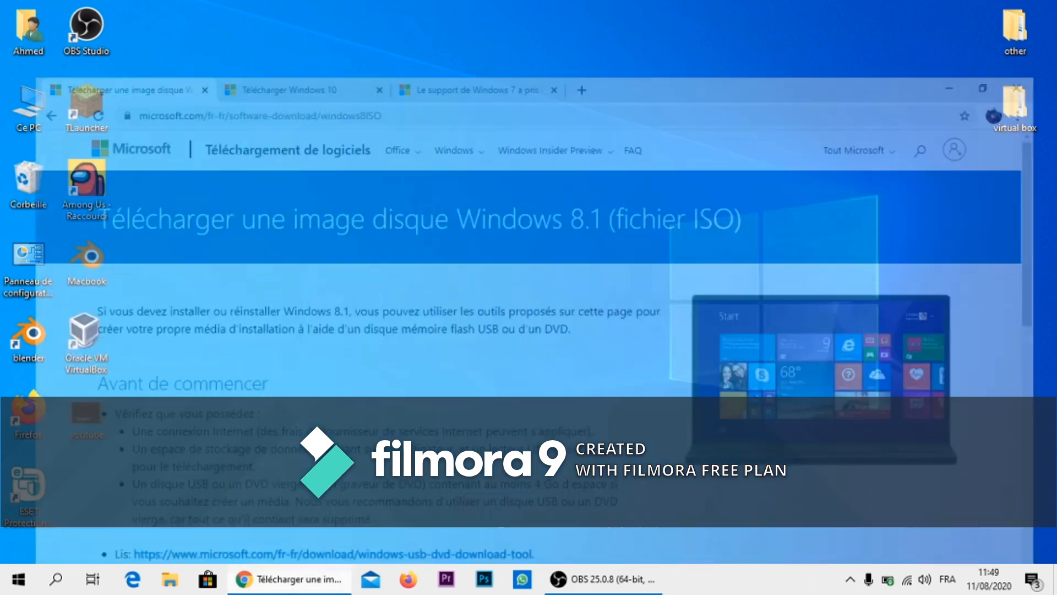
{"action": "mouse_move", "coordinate": [299, 589]}
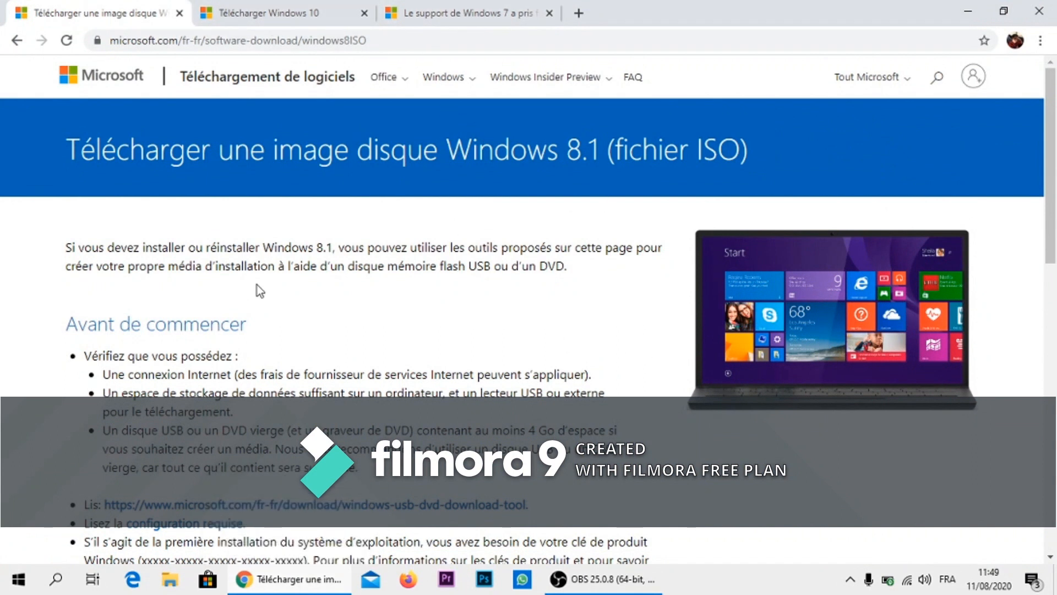
{"action": "scroll", "coordinate": [348, 323], "scroll_direction": "down", "scroll_amount": 3}
{"action": "scroll", "coordinate": [348, 323], "scroll_direction": "up", "scroll_amount": 3}
{"action": "scroll", "coordinate": [538, 297], "scroll_direction": "down", "scroll_amount": 2}
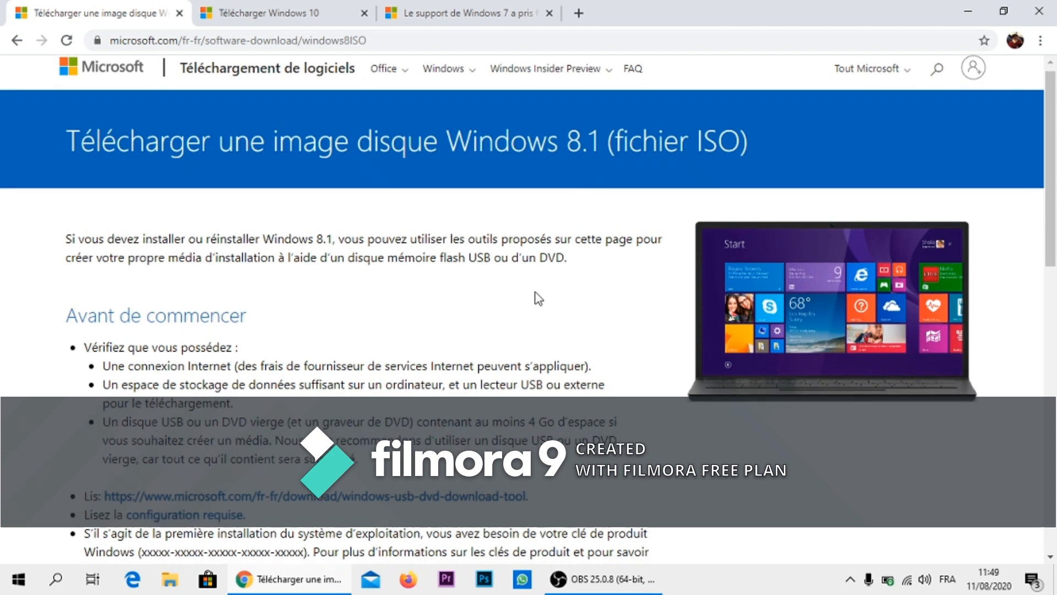
{"action": "scroll", "coordinate": [343, 267], "scroll_direction": "up", "scroll_amount": 2}
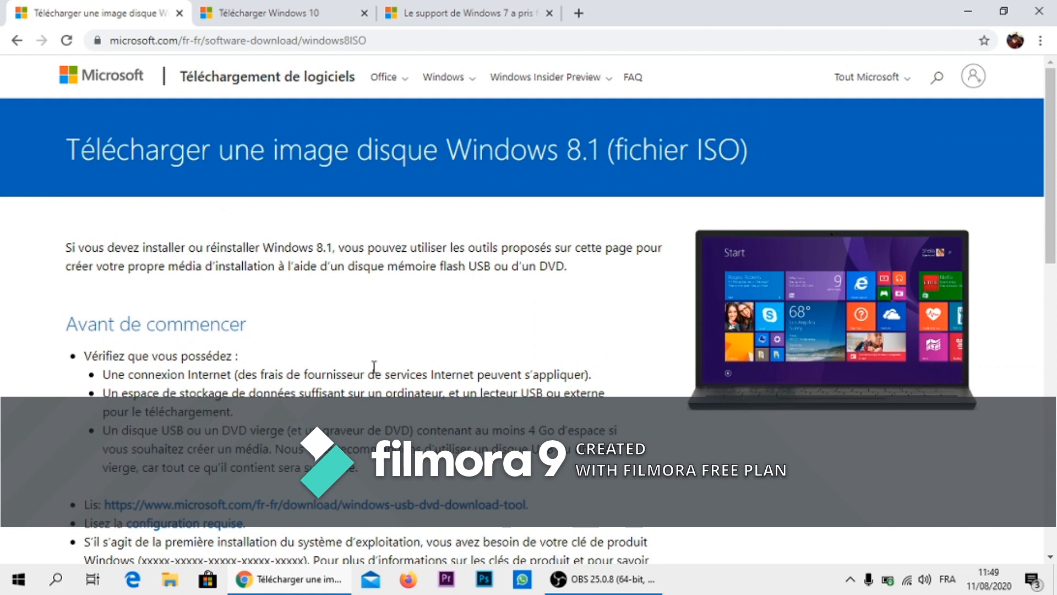
{"action": "scroll", "coordinate": [373, 369], "scroll_direction": "down", "scroll_amount": 2}
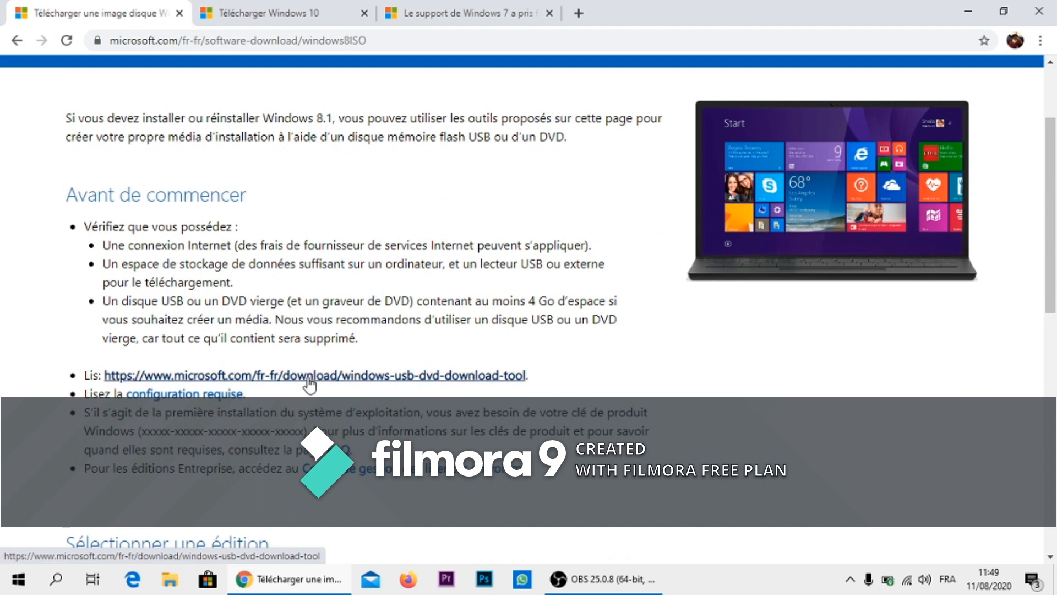
{"action": "scroll", "coordinate": [298, 383], "scroll_direction": "down", "scroll_amount": 2}
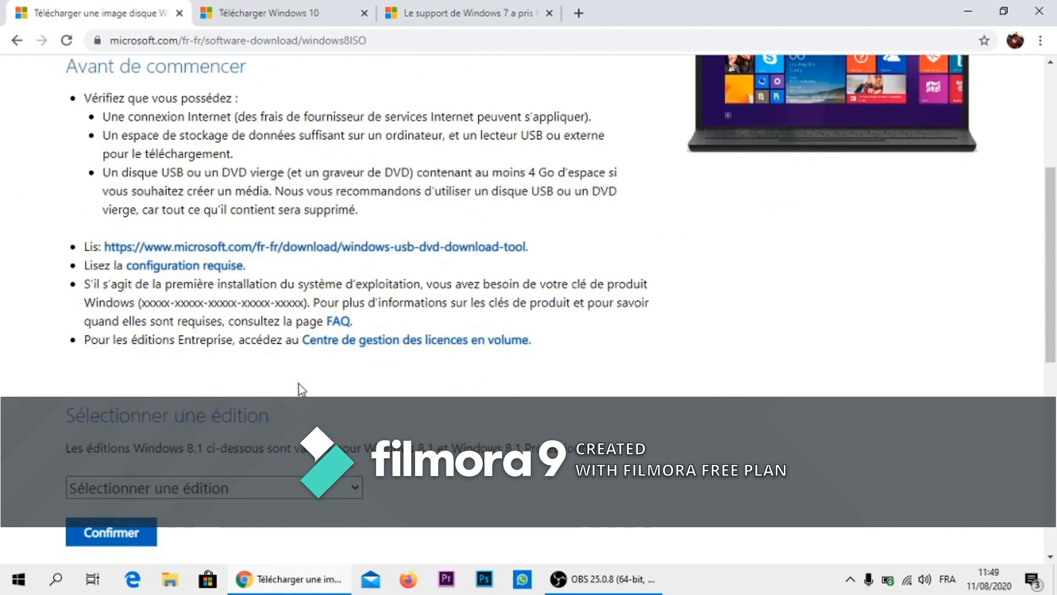
{"action": "scroll", "coordinate": [298, 386], "scroll_direction": "down", "scroll_amount": 4}
{"action": "left_click", "coordinate": [219, 230]}
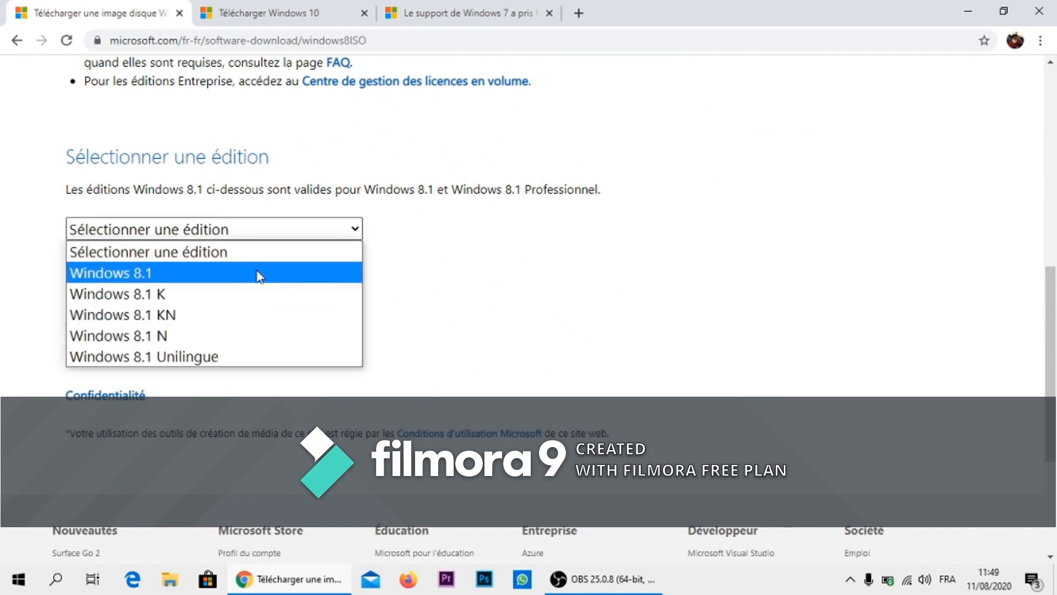
{"action": "left_click", "coordinate": [500, 290]}
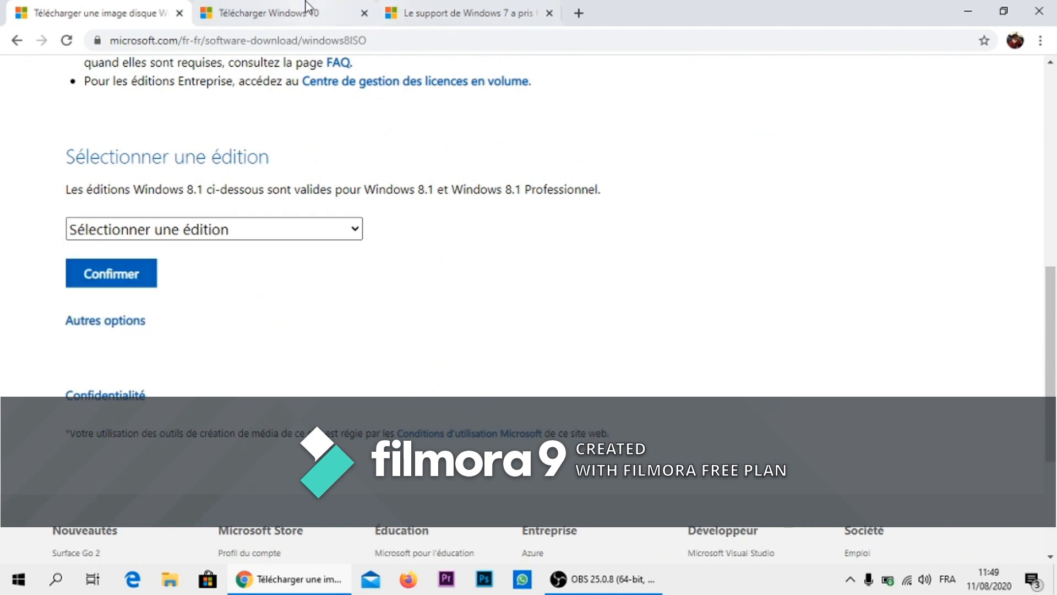
{"action": "scroll", "coordinate": [474, 166], "scroll_direction": "up", "scroll_amount": 8}
Step: Download the media creation tool from Microsoft's Windows 10 download page
{"action": "left_click", "coordinate": [237, 8]}
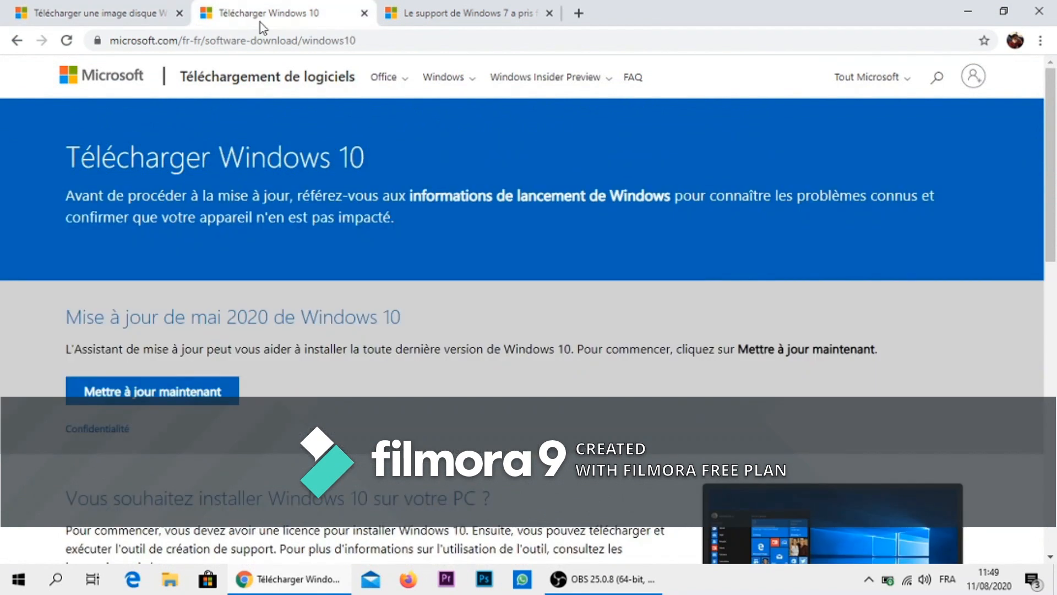
{"action": "scroll", "coordinate": [329, 210], "scroll_direction": "down", "scroll_amount": 4}
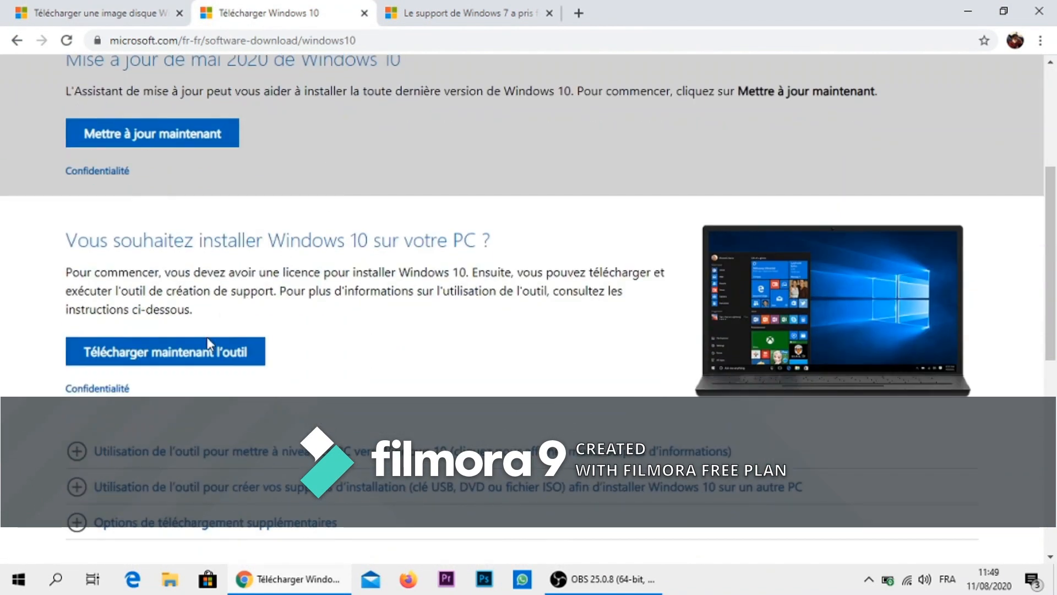
{"action": "left_click", "coordinate": [197, 357]}
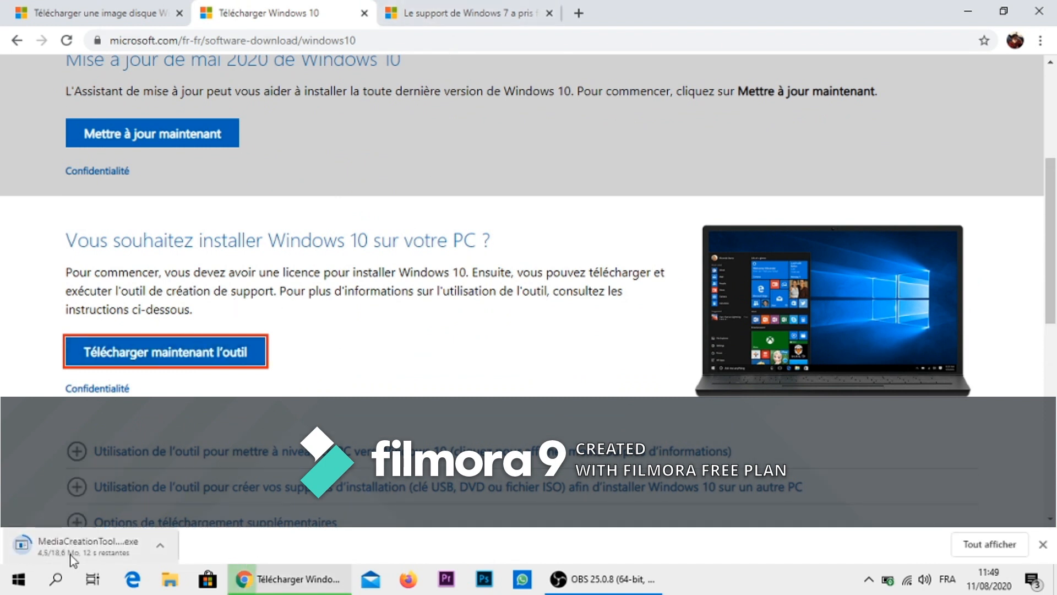
Step: View the Windows 7 end-of-support page and run the downloaded MediaCreationTool from the Windows 10 download page
{"action": "left_click", "coordinate": [486, 8]}
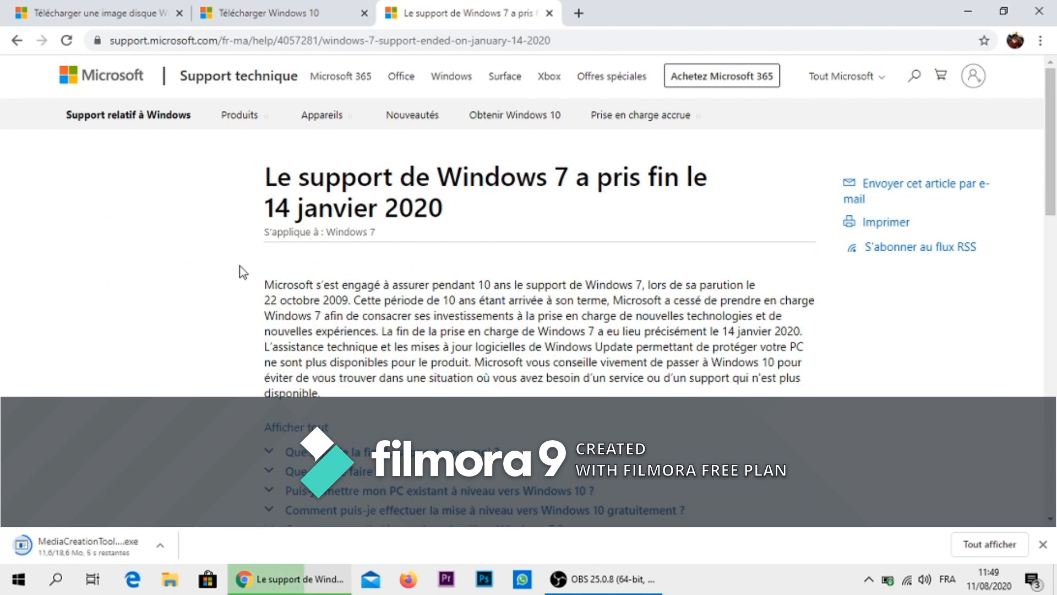
{"action": "left_click", "coordinate": [272, 7]}
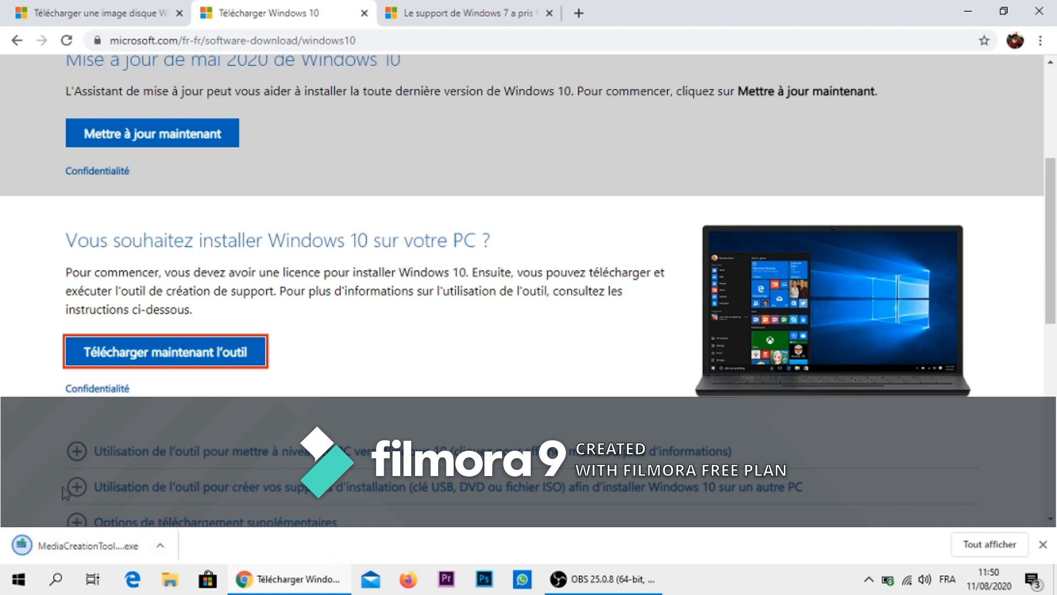
{"action": "left_click", "coordinate": [46, 547]}
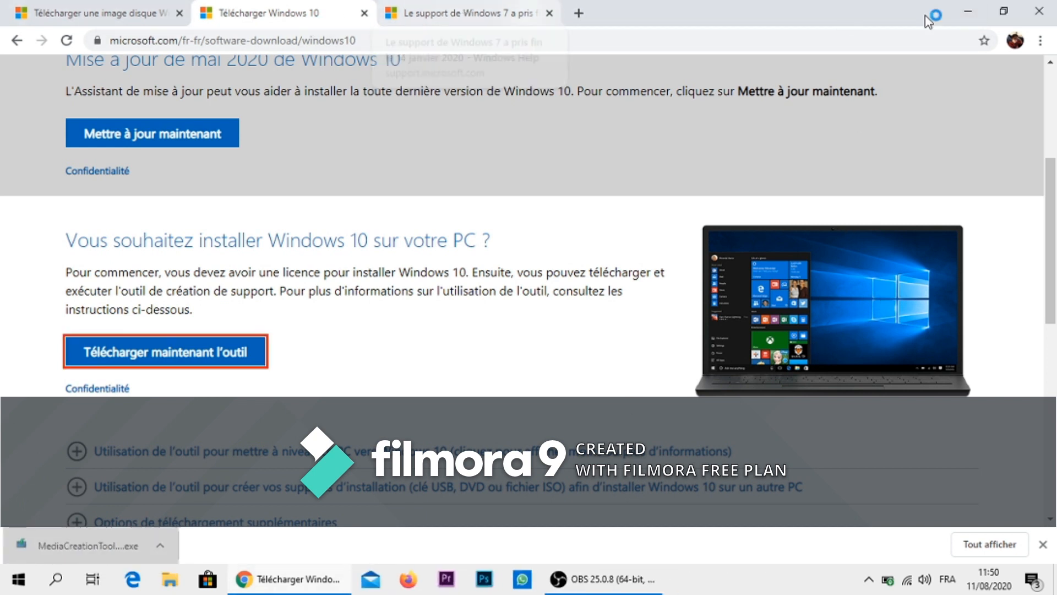
{"action": "left_click", "coordinate": [968, 11]}
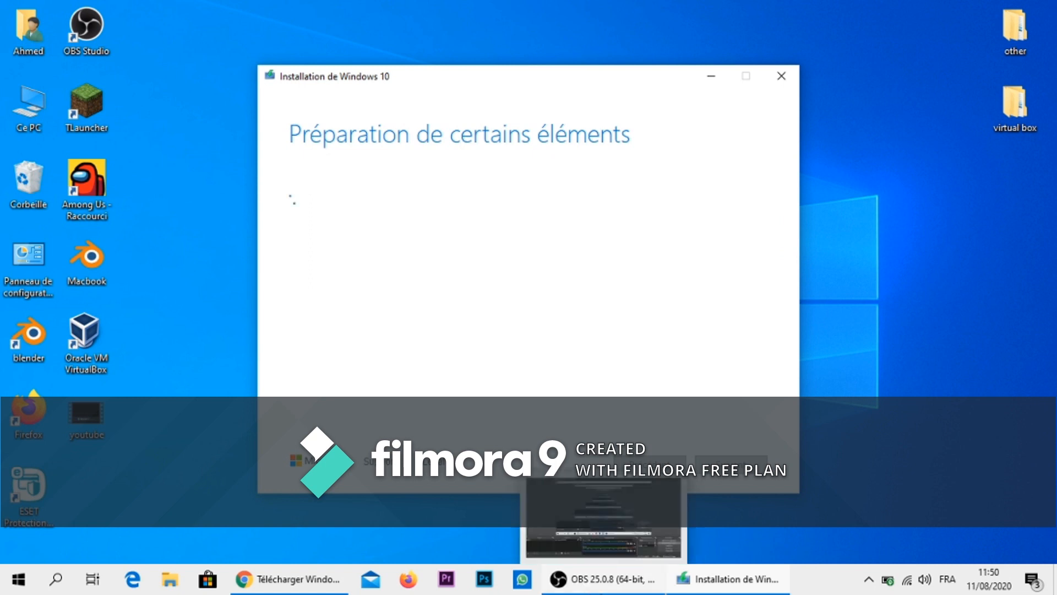
Step: Review and accept the Microsoft Media Creation Tool licence terms in the Windows 10 setup
{"action": "left_click", "coordinate": [578, 578]}
{"action": "left_click", "coordinate": [967, 8]}
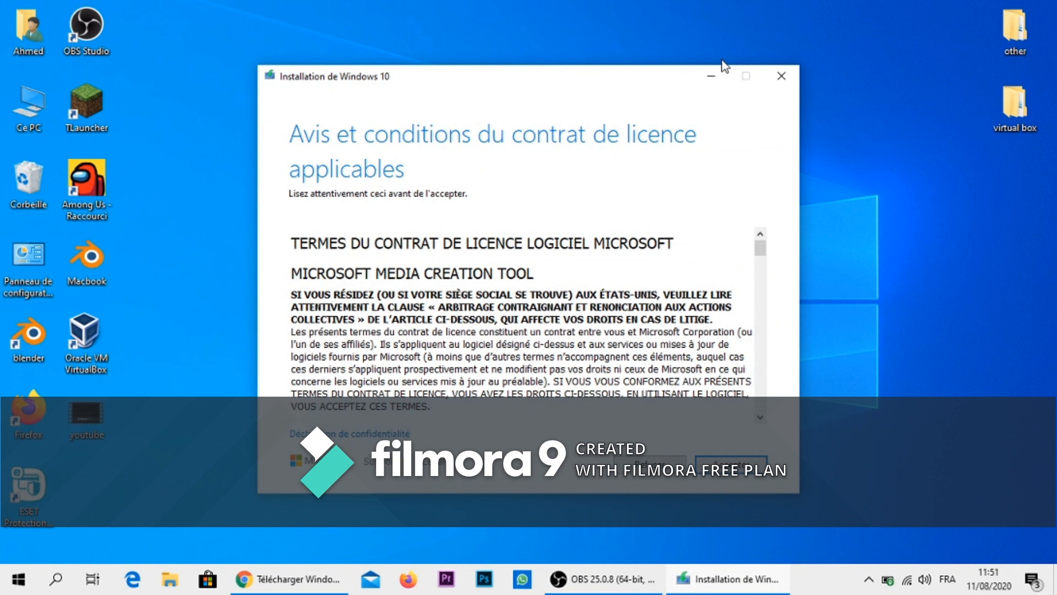
{"action": "left_click_drag", "start_coordinate": [758, 247], "coordinate": [748, 220]}
{"action": "left_click", "coordinate": [723, 474]}
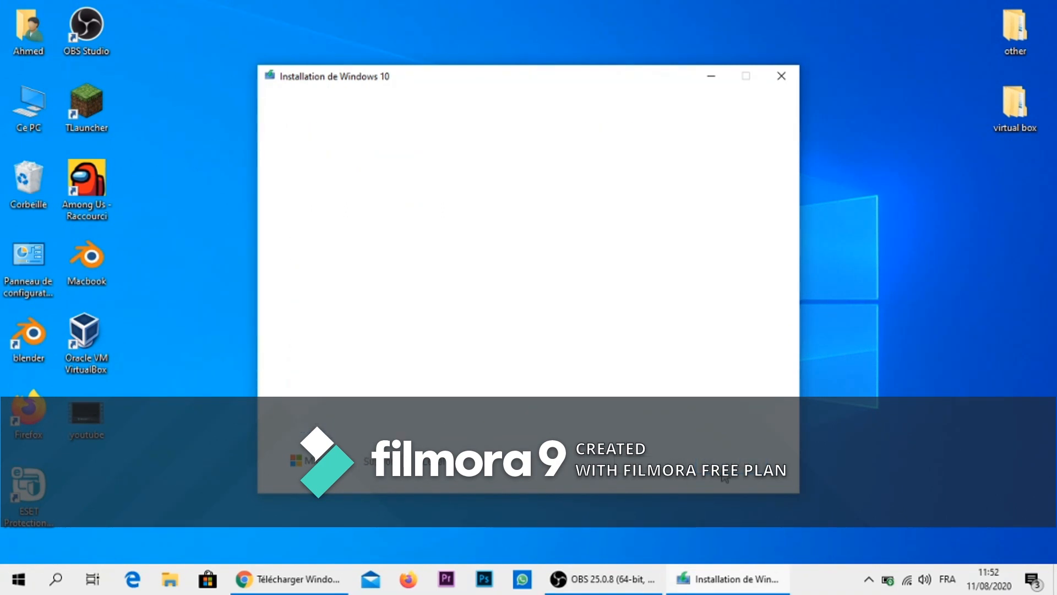
Step: Choose to create installation media (USB key, DVD or ISO file) for another PC and continue to the language, edition and architecture choices
{"action": "left_click_drag", "start_coordinate": [572, 79], "coordinate": [540, 79]}
{"action": "left_click", "coordinate": [191, 218]}
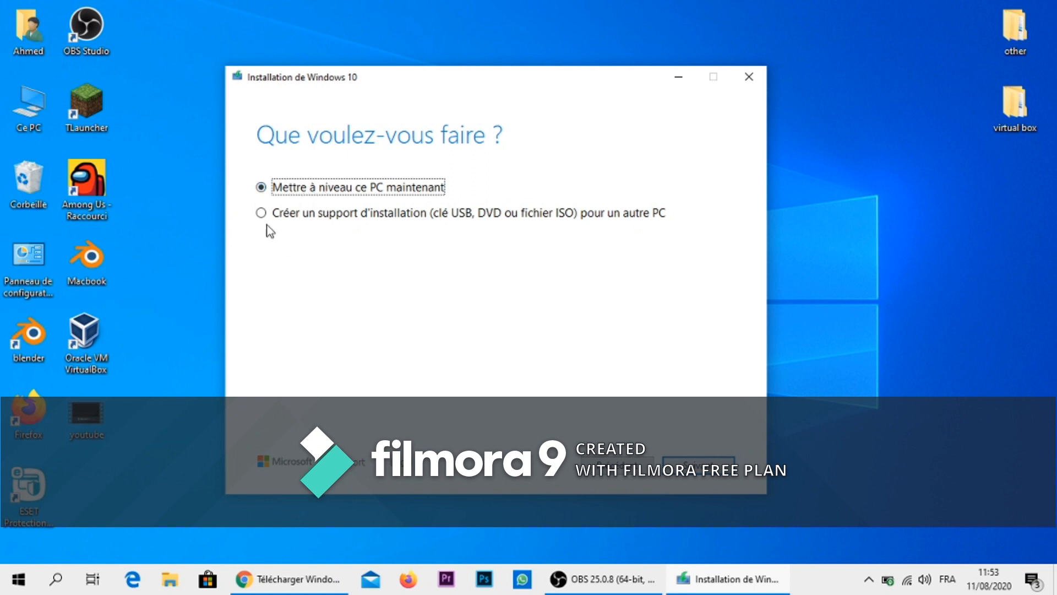
{"action": "left_click", "coordinate": [292, 214]}
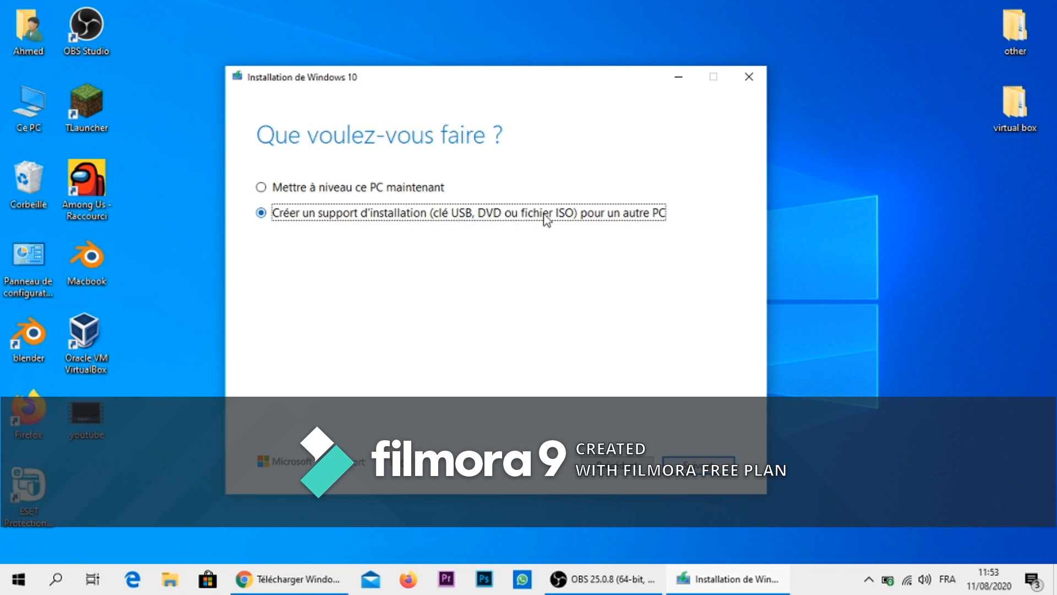
{"action": "left_click", "coordinate": [302, 191]}
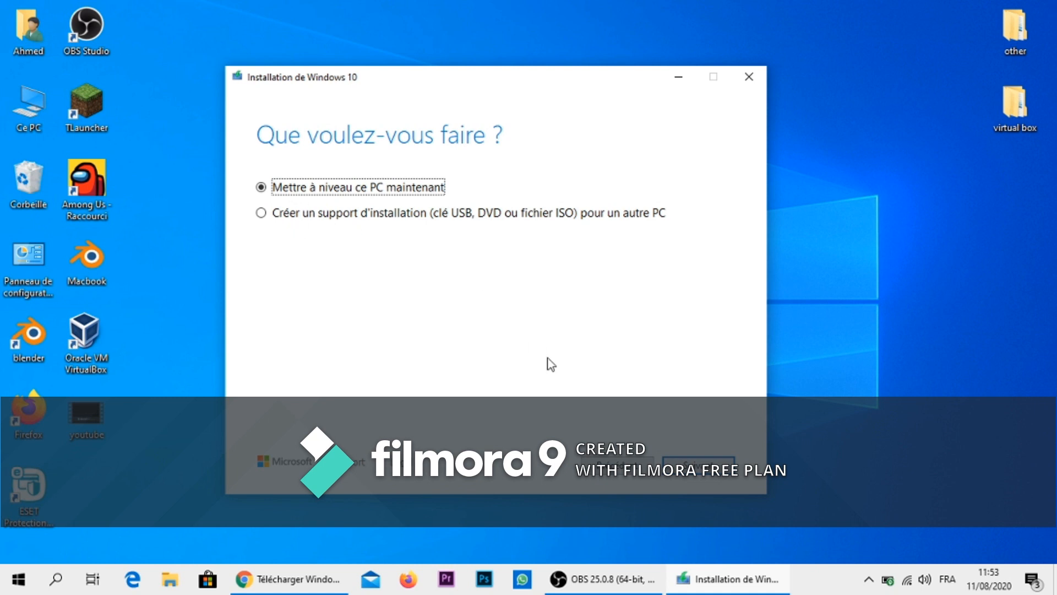
{"action": "left_click", "coordinate": [292, 218]}
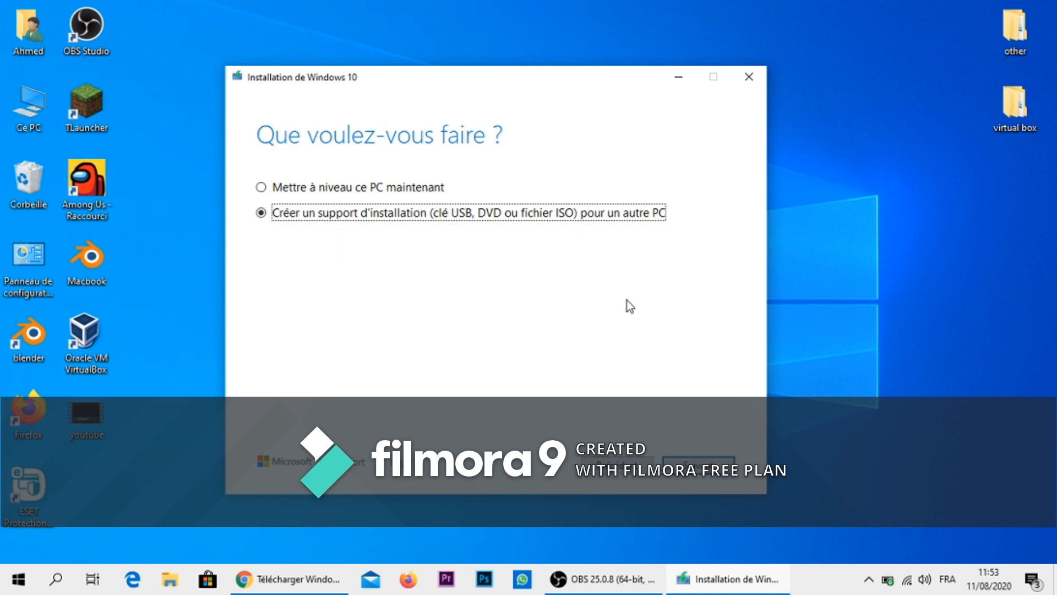
{"action": "left_click", "coordinate": [698, 466]}
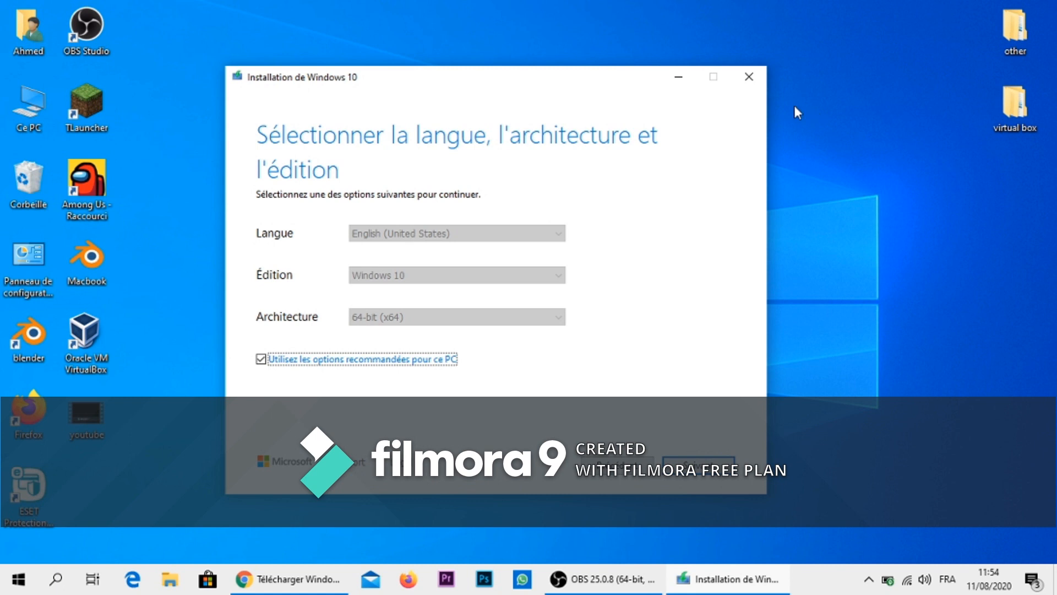
Step: Turn off the recommended options for this PC, browse the language choices keeping English (United States), and choose the Windows 10 edition
{"action": "left_click", "coordinate": [263, 358]}
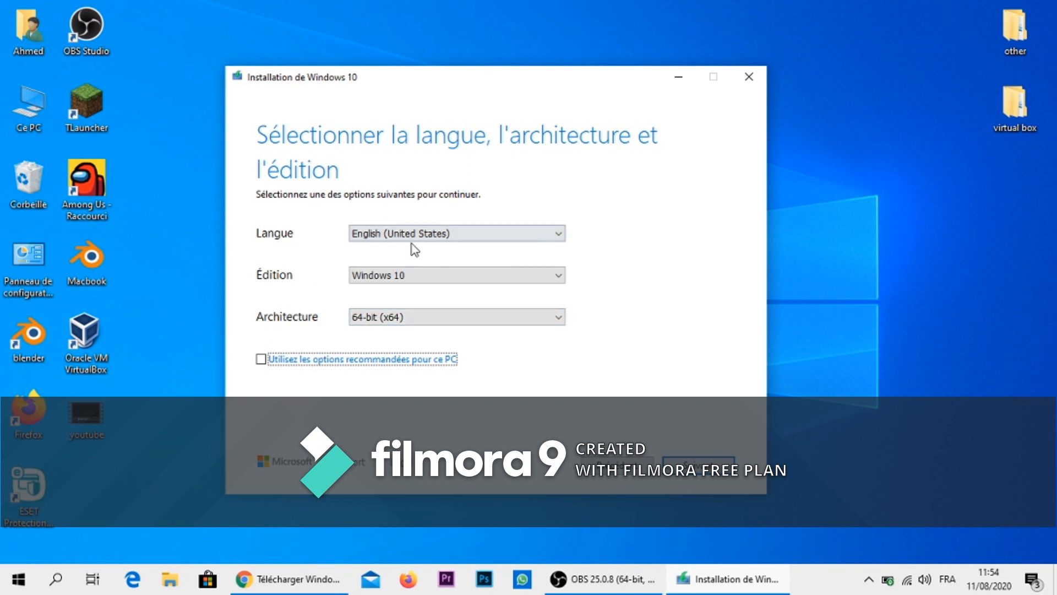
{"action": "left_click", "coordinate": [454, 231]}
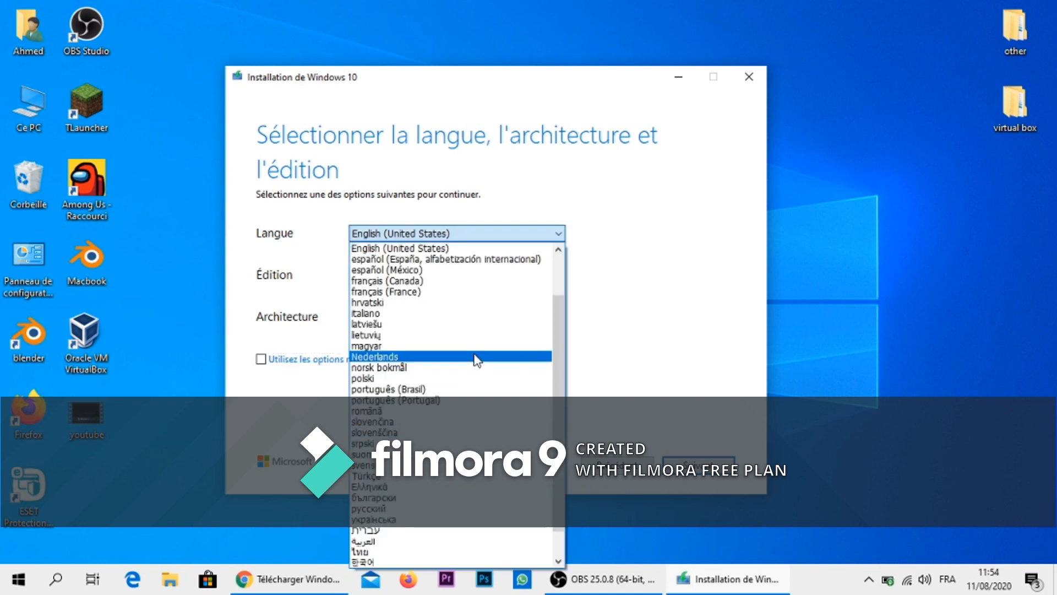
{"action": "scroll", "coordinate": [476, 360], "scroll_direction": "down", "scroll_amount": 1}
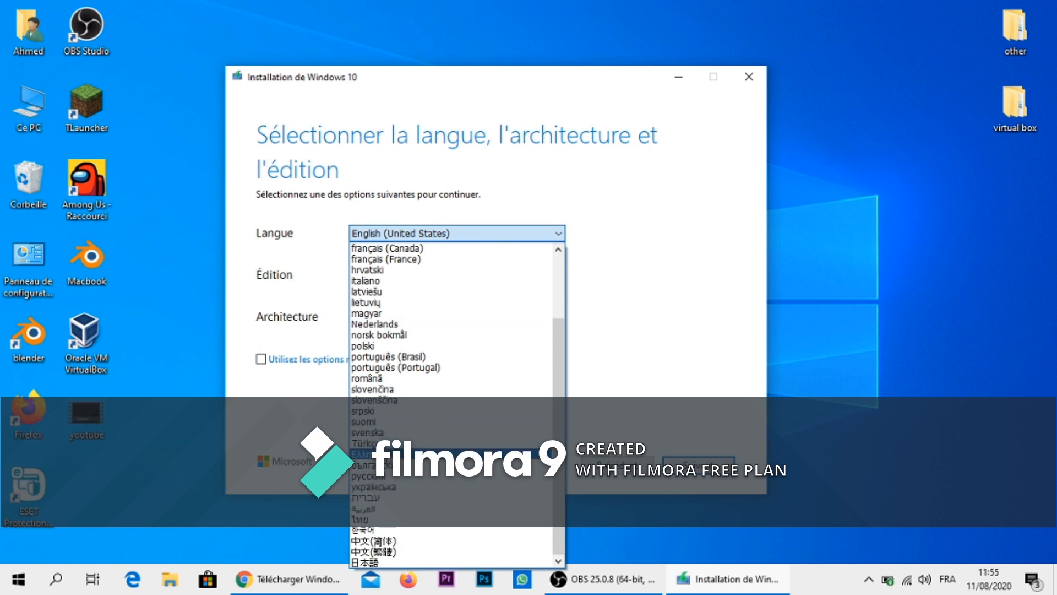
{"action": "scroll", "coordinate": [365, 486], "scroll_direction": "up", "scroll_amount": 3}
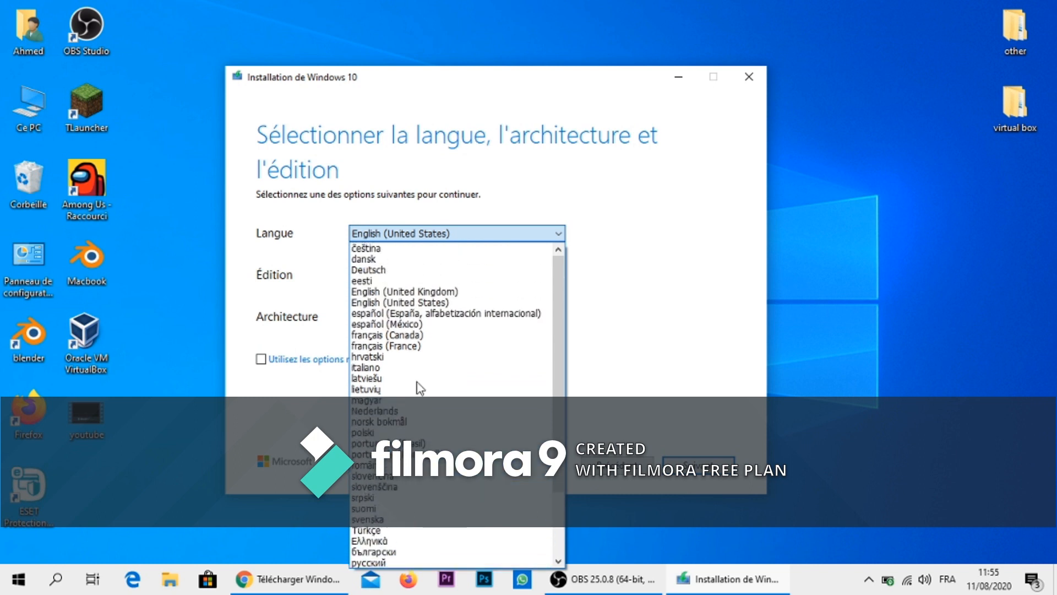
{"action": "left_click", "coordinate": [699, 288]}
{"action": "left_click", "coordinate": [462, 277]}
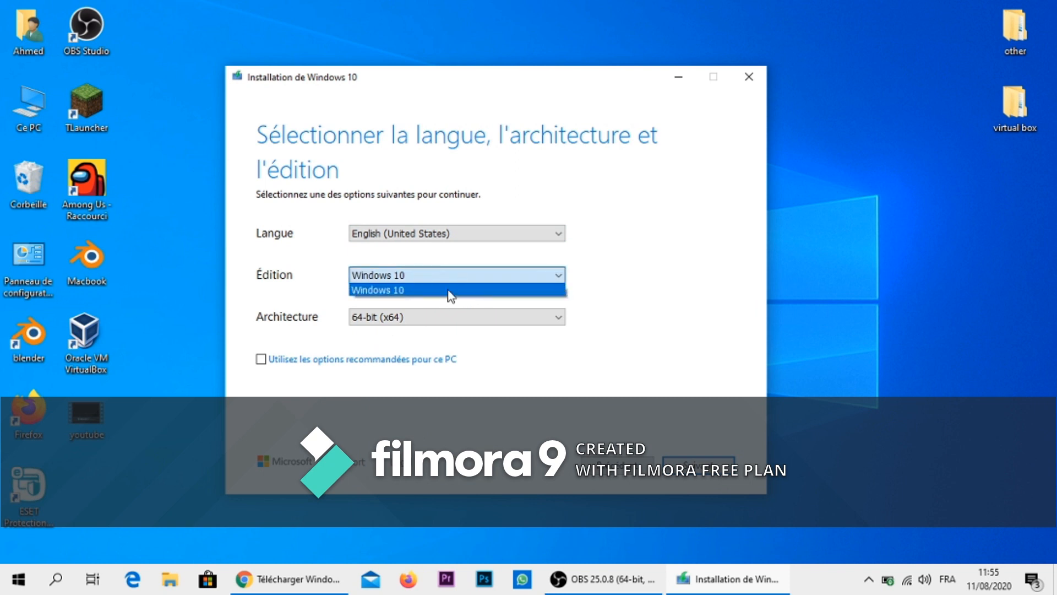
{"action": "left_click", "coordinate": [447, 290]}
Step: Try the combined and 32-bit (x86) architectures, settle on 64-bit (x64), and continue to the media choice
{"action": "left_click", "coordinate": [444, 315]}
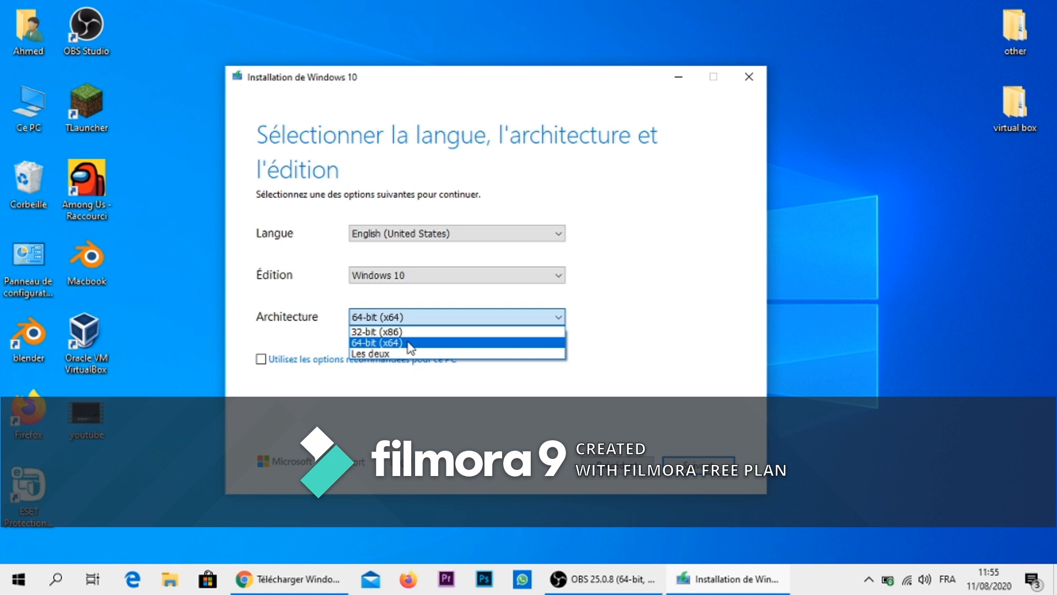
{"action": "left_click", "coordinate": [432, 355]}
{"action": "left_click", "coordinate": [388, 321]}
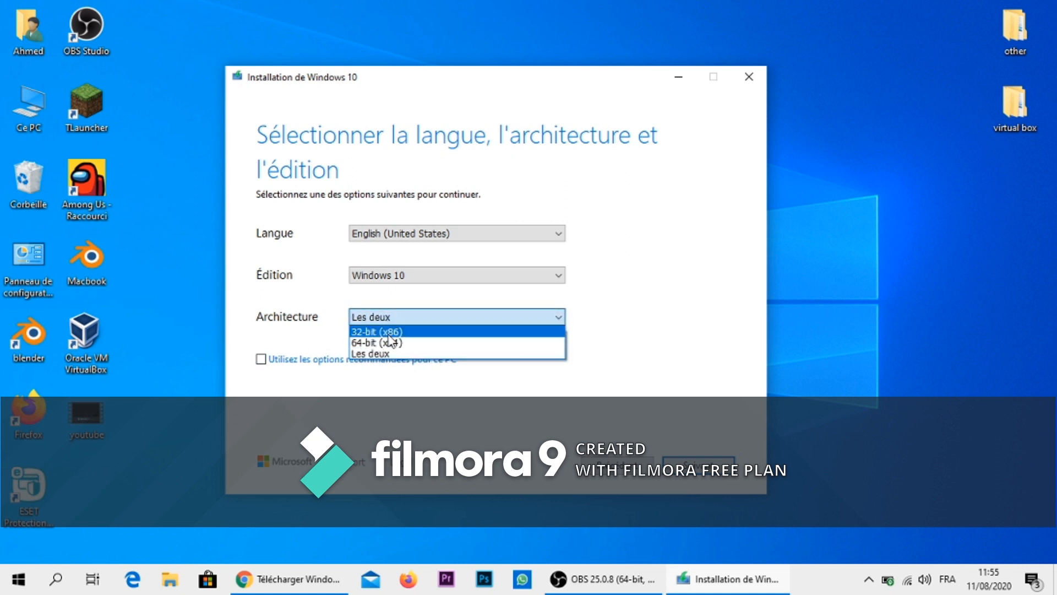
{"action": "left_click", "coordinate": [394, 344]}
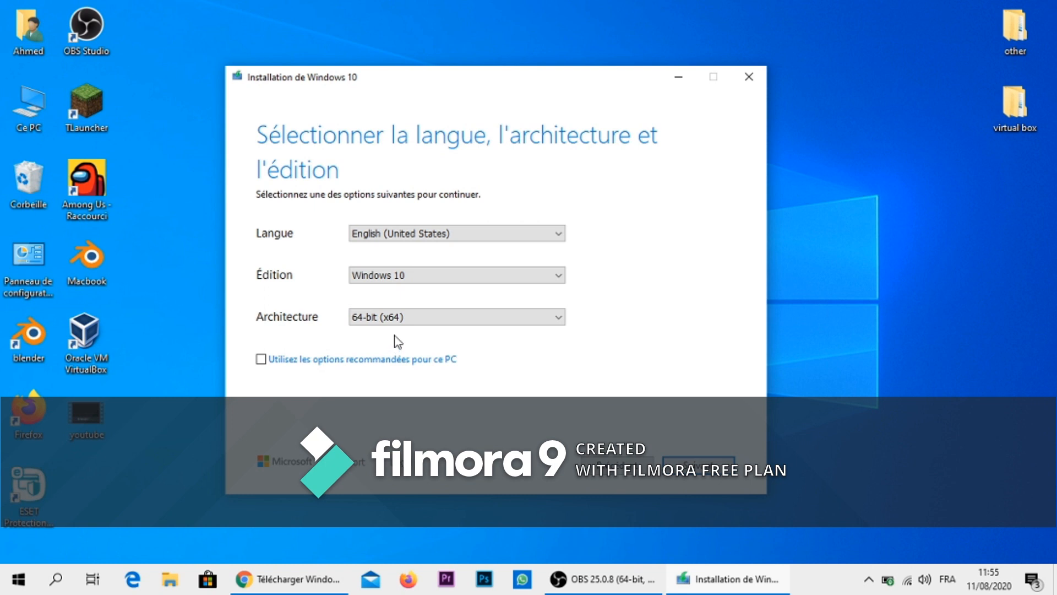
{"action": "left_click", "coordinate": [406, 314]}
{"action": "left_click", "coordinate": [402, 328]}
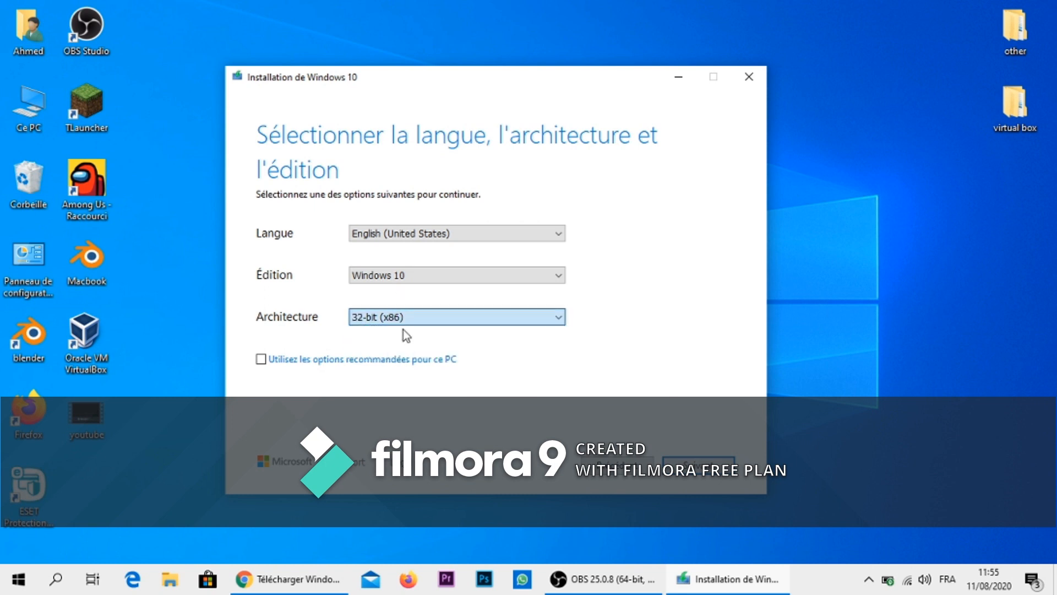
{"action": "left_click", "coordinate": [418, 319]}
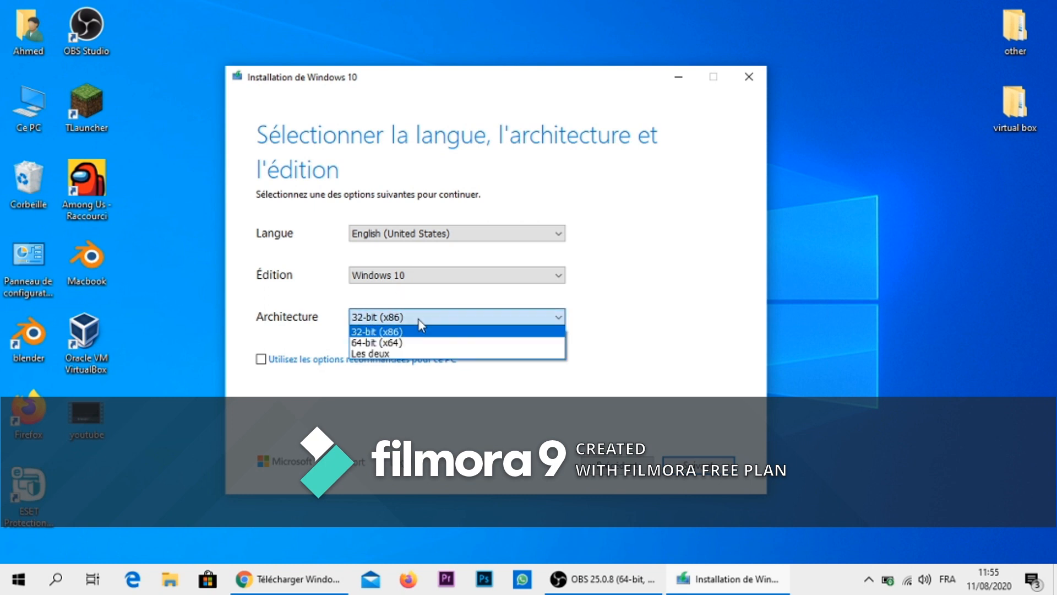
{"action": "left_click", "coordinate": [404, 343]}
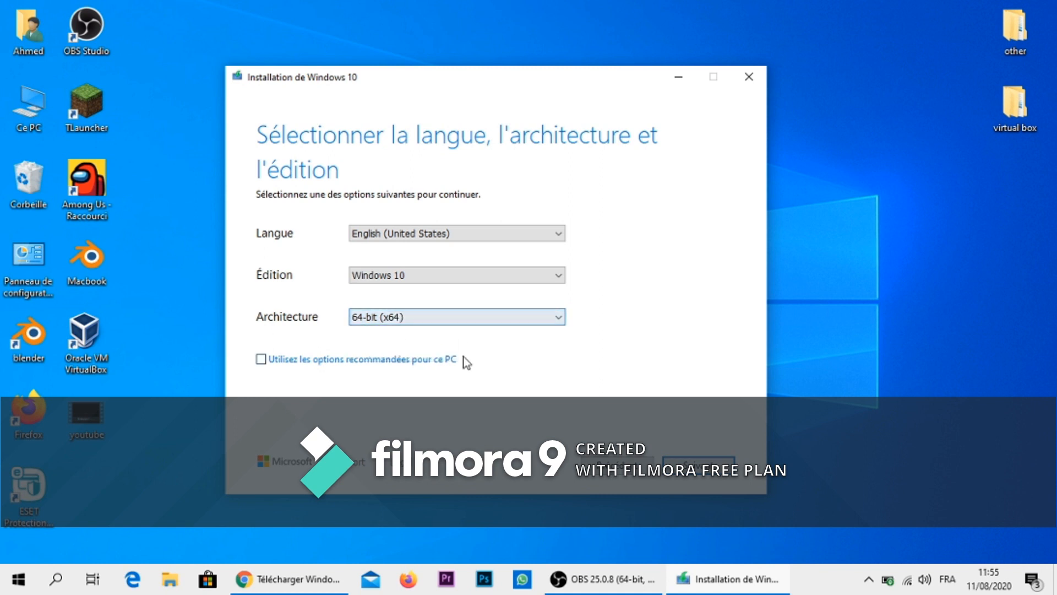
{"action": "left_click", "coordinate": [690, 485]}
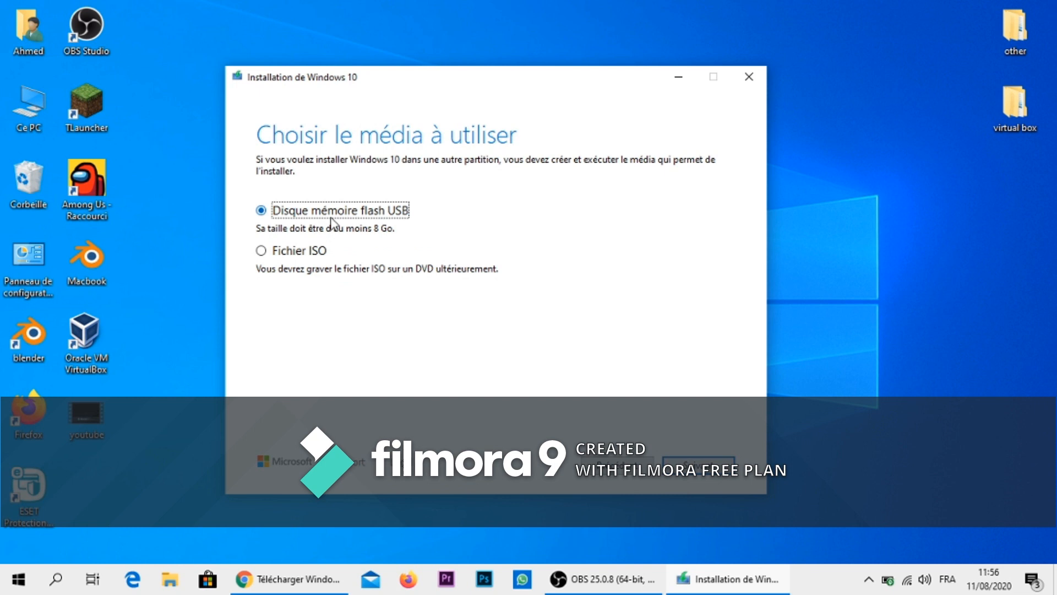
Step: Try creating the media on a USB flash drive, refresh the drive list, and go back to the media choice
{"action": "left_click", "coordinate": [314, 255]}
{"action": "left_click", "coordinate": [683, 458]}
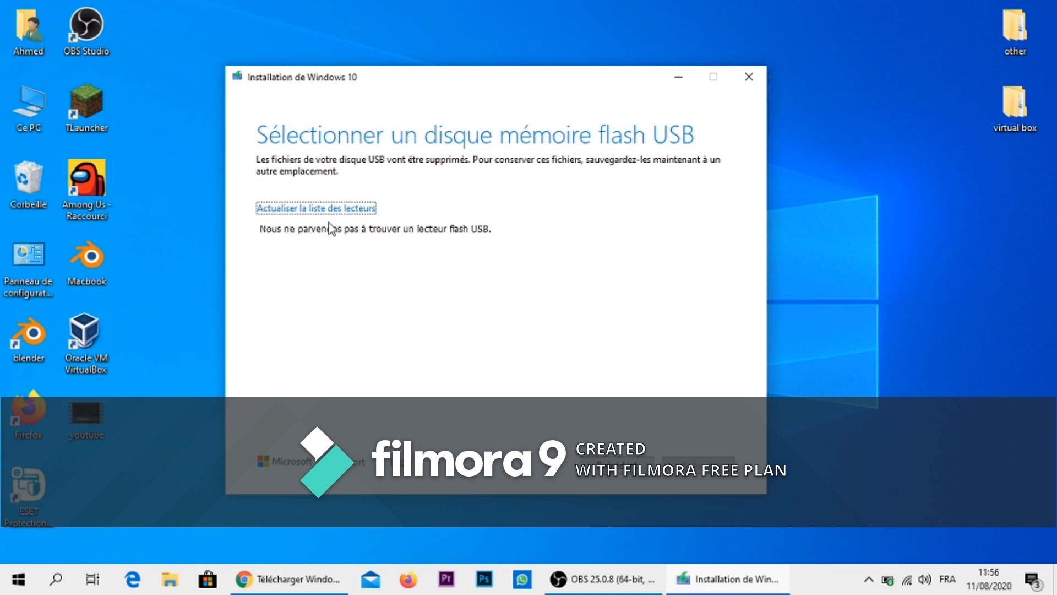
{"action": "left_click", "coordinate": [272, 208]}
{"action": "left_click", "coordinate": [309, 211]}
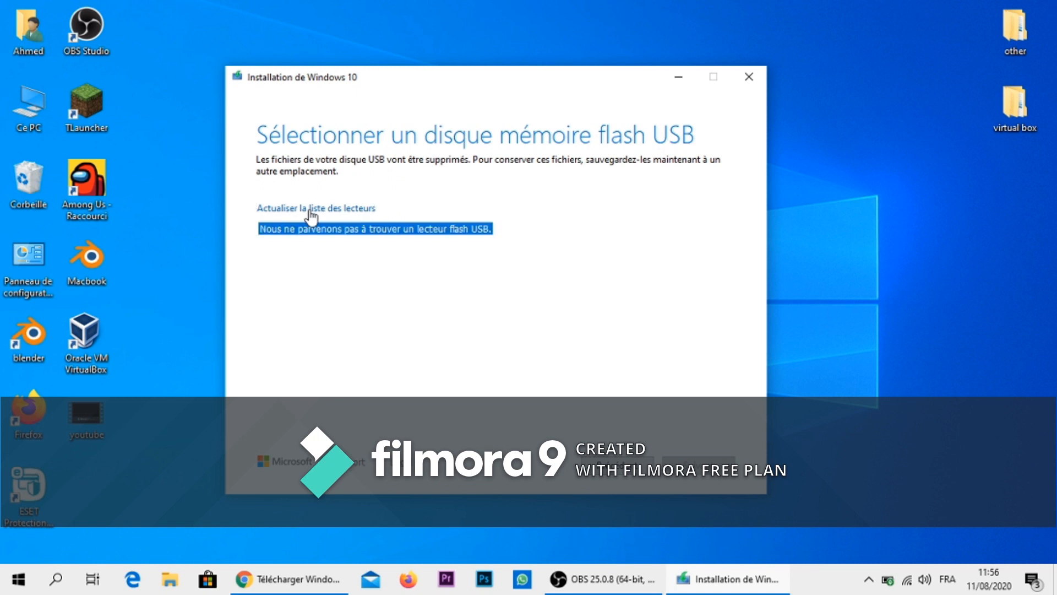
{"action": "left_click", "coordinate": [330, 212]}
{"action": "left_click", "coordinate": [330, 212]}
{"action": "left_click_drag", "start_coordinate": [652, 70], "coordinate": [665, 88]}
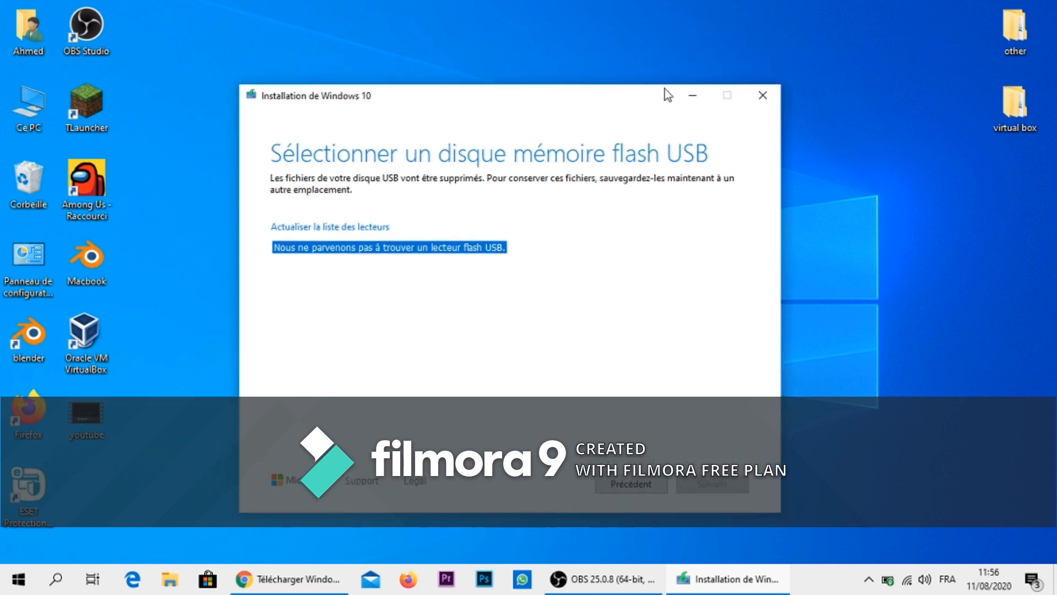
{"action": "left_click", "coordinate": [625, 490]}
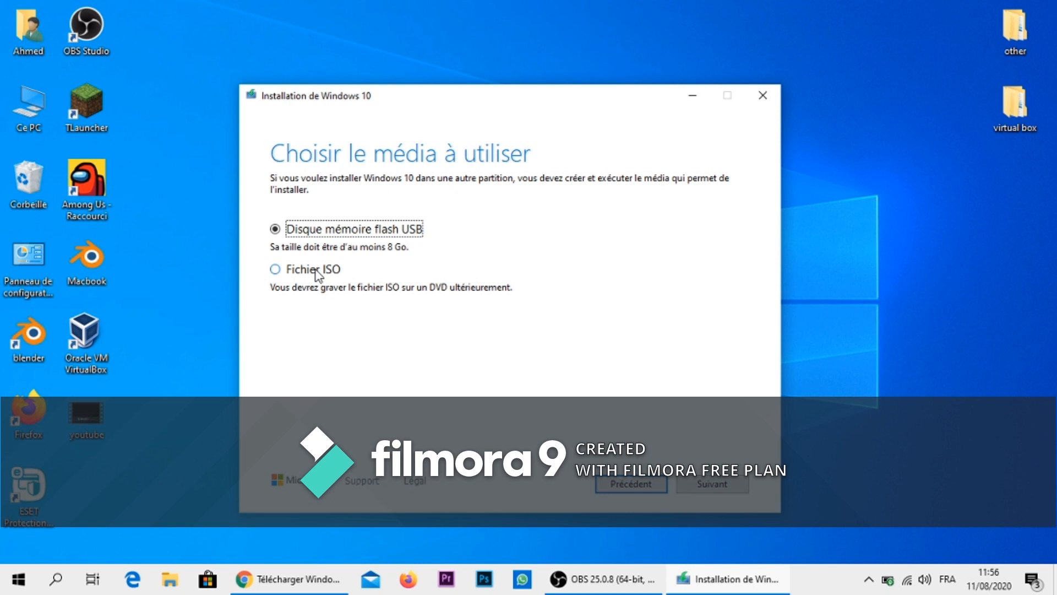
Step: Switch to Chrome, search Google for rufus in a new tab, and minimise the browser
{"action": "left_click", "coordinate": [302, 578]}
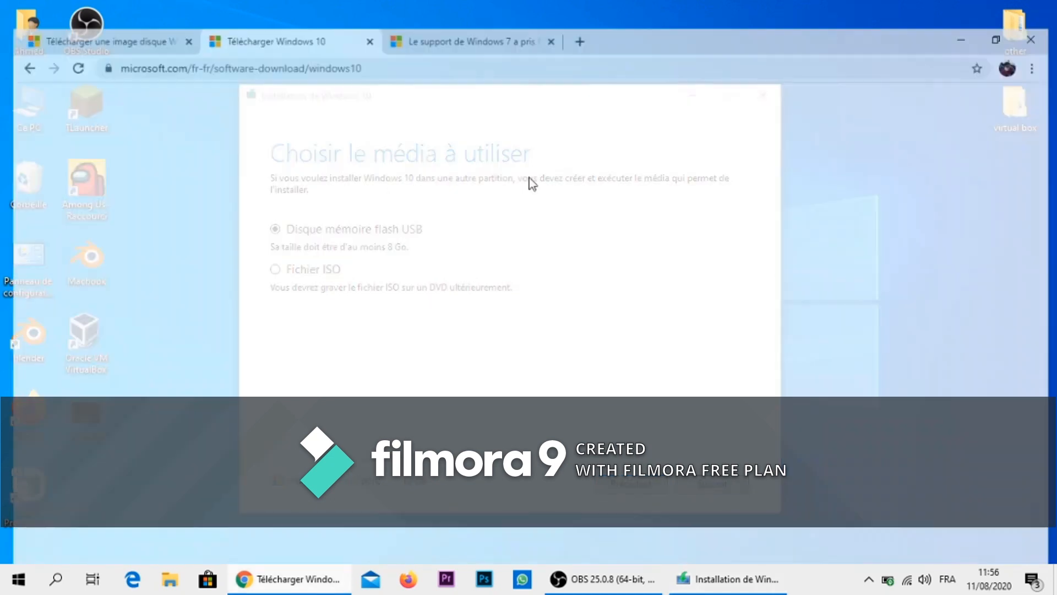
{"action": "left_click", "coordinate": [578, 17]}
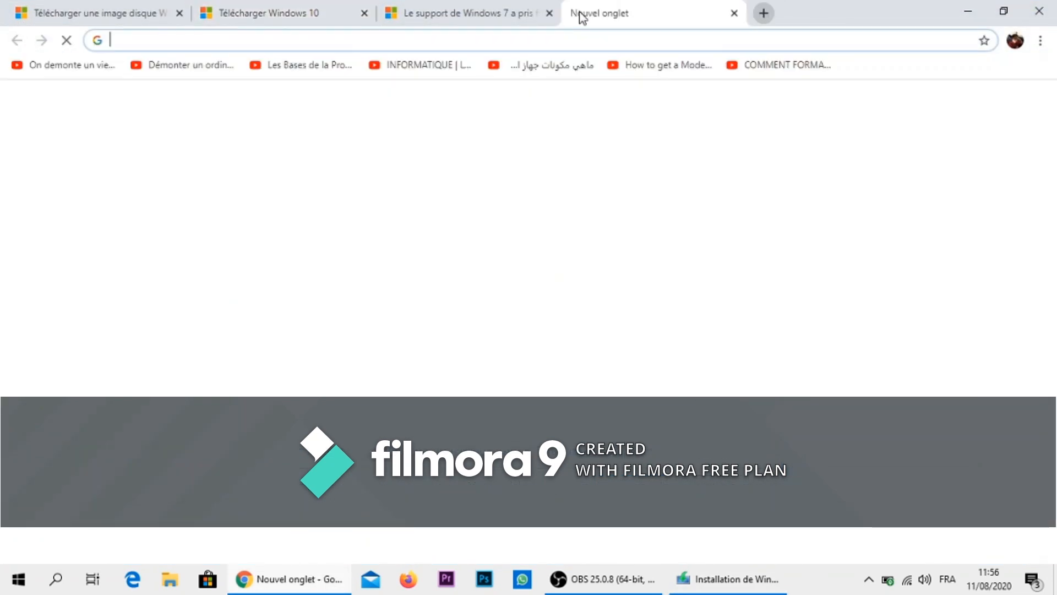
{"action": "type", "text": "rufu"}
{"action": "type", "text": "s"}
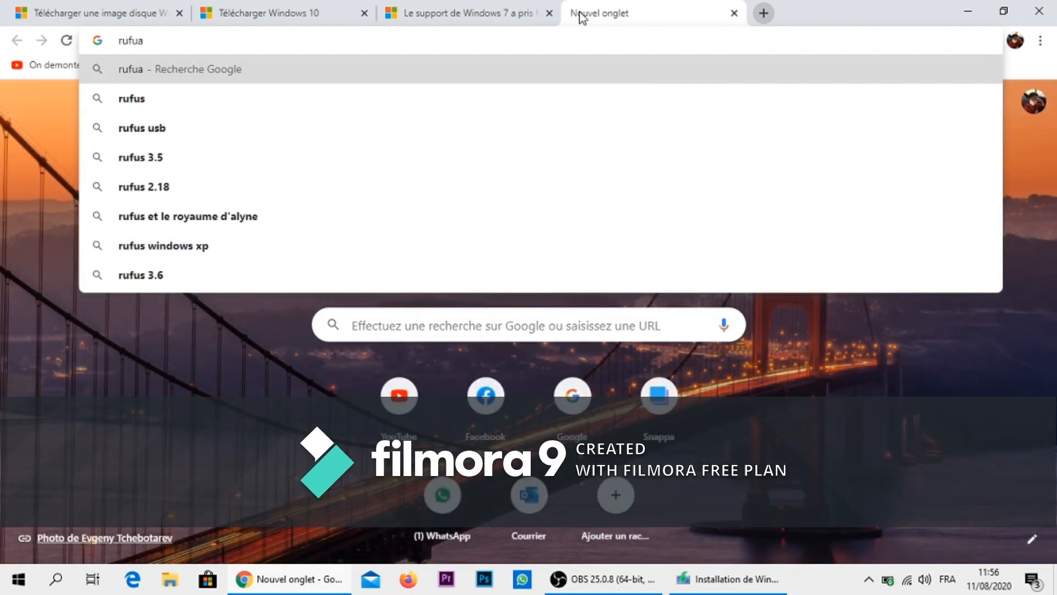
{"action": "key", "text": "Return"}
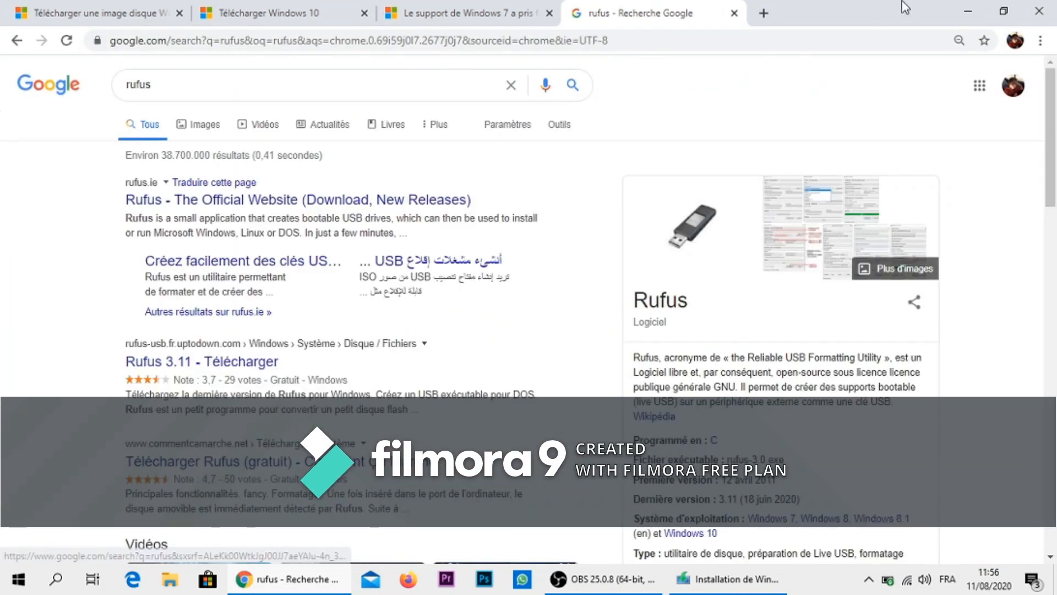
{"action": "left_click", "coordinate": [970, 8]}
Step: Choose ISO file as the media, and view the existing Windows 10 image in the windows 10 subfolder of the virtual box folder
{"action": "left_click", "coordinate": [310, 271]}
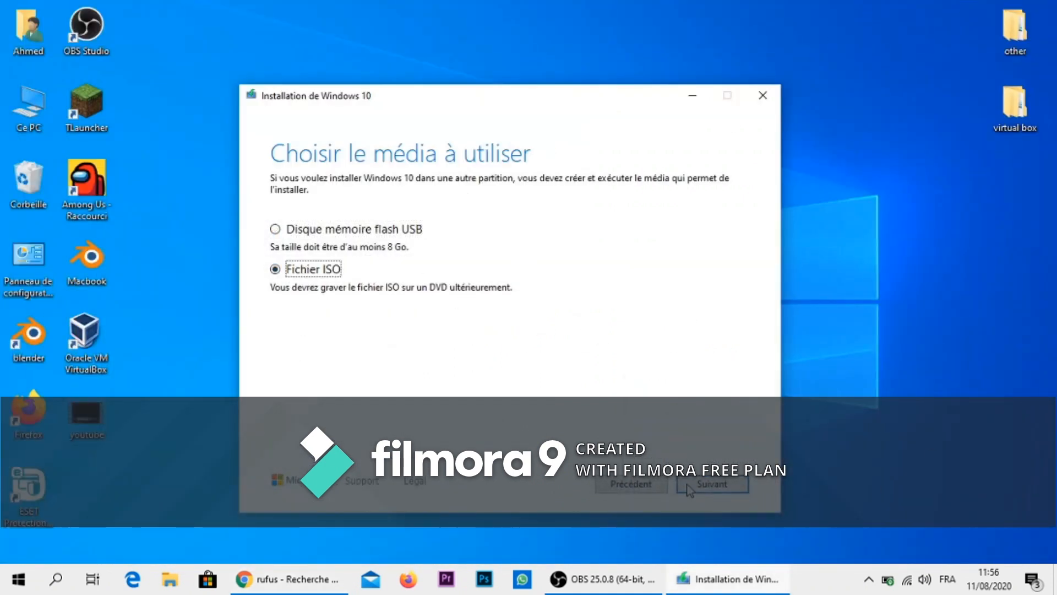
{"action": "left_click", "coordinate": [693, 95]}
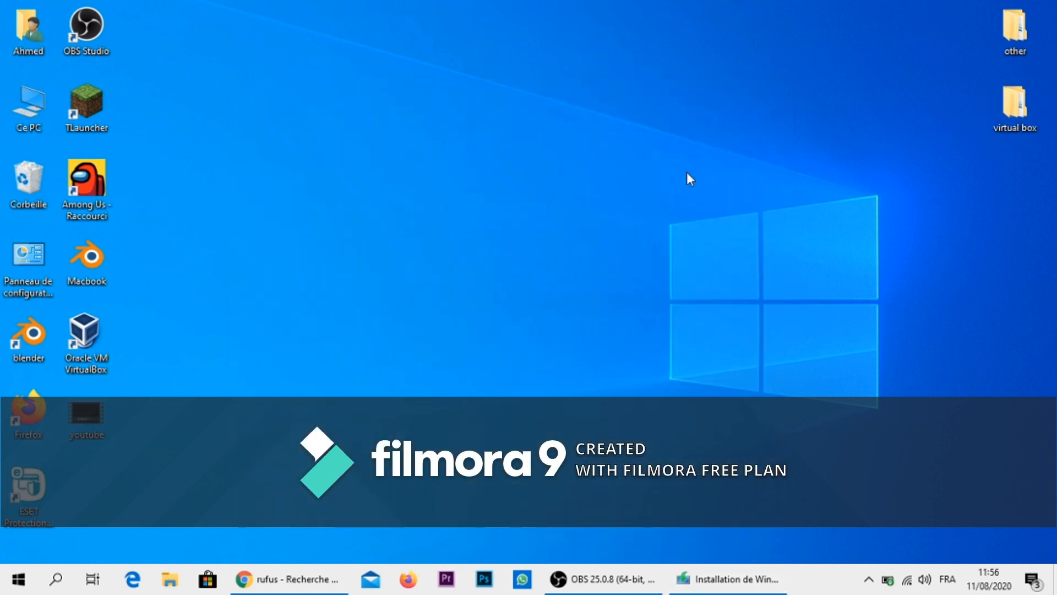
{"action": "double_click", "coordinate": [1017, 108]}
{"action": "double_click", "coordinate": [595, 220]}
{"action": "double_click", "coordinate": [413, 215]}
{"action": "left_click_drag", "start_coordinate": [508, 282], "coordinate": [396, 265]}
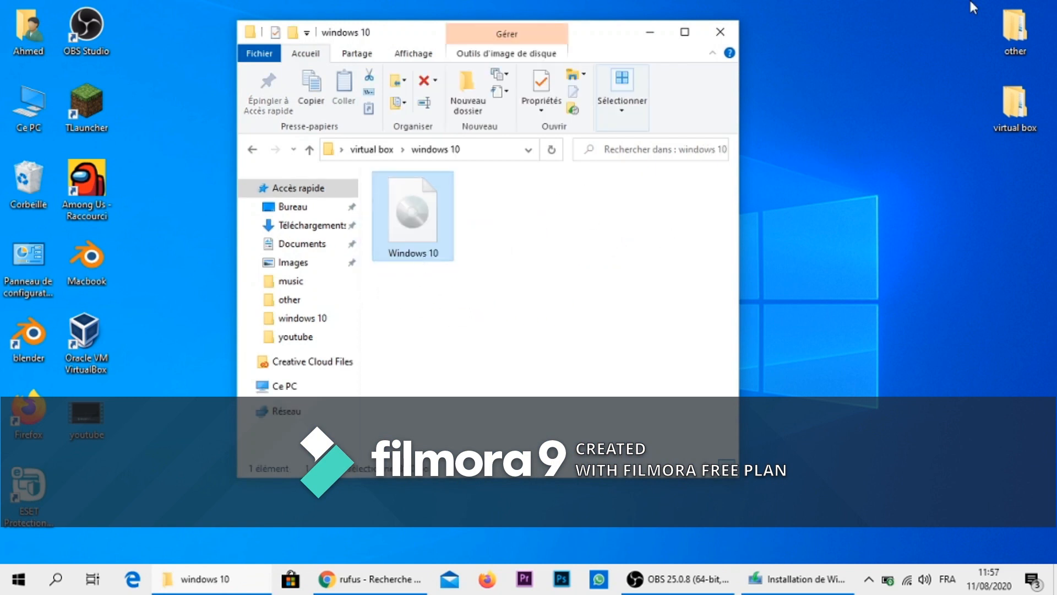
{"action": "left_click", "coordinate": [720, 32]}
Step: Return to the Windows 10 media creation setup, close it with confirmation, and minimise its clean-up window
{"action": "left_click", "coordinate": [727, 577]}
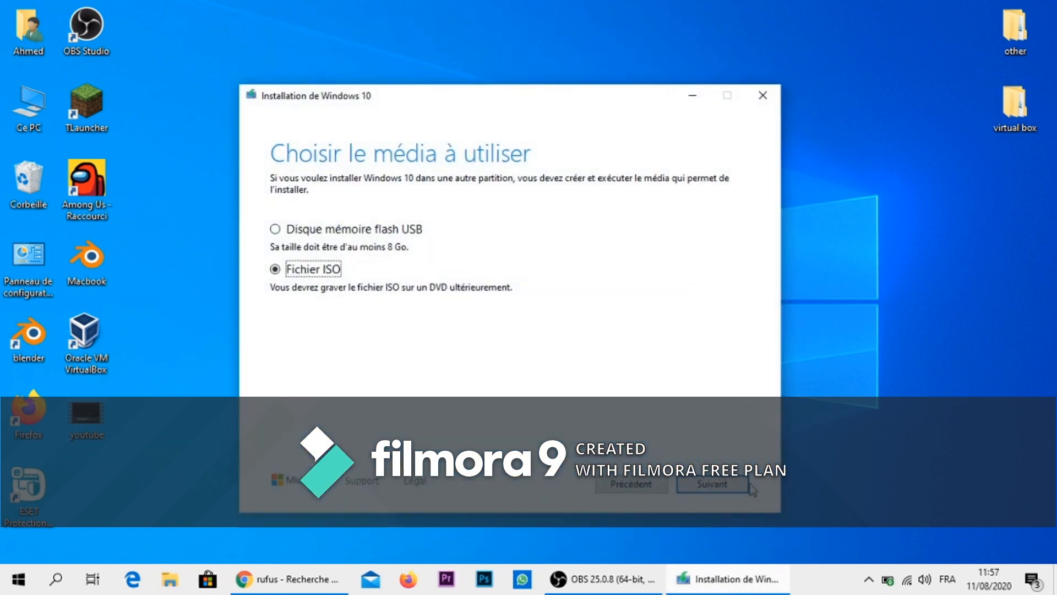
{"action": "left_click", "coordinate": [767, 94]}
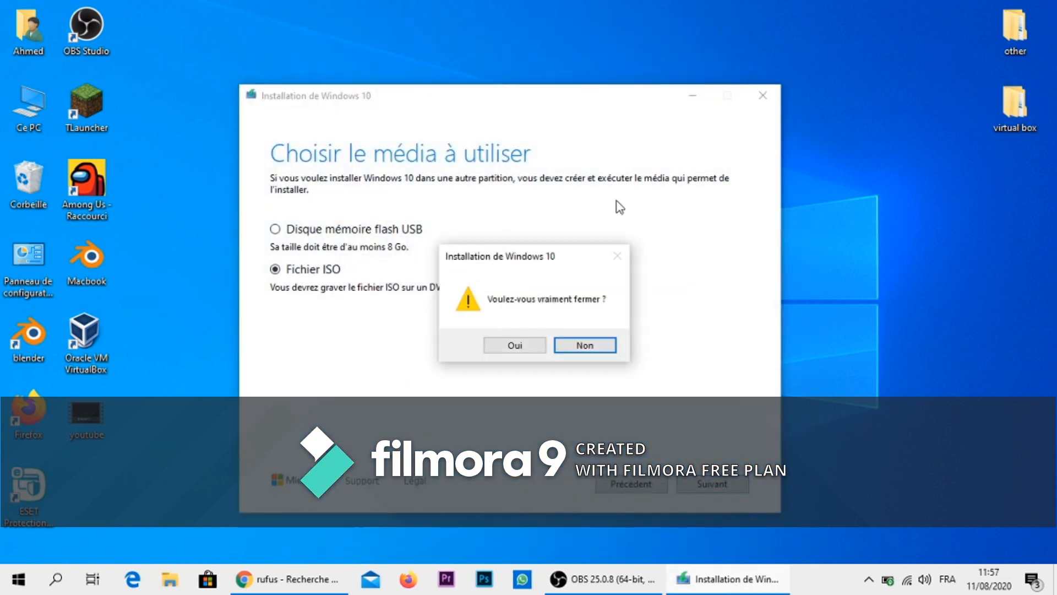
{"action": "left_click", "coordinate": [507, 344]}
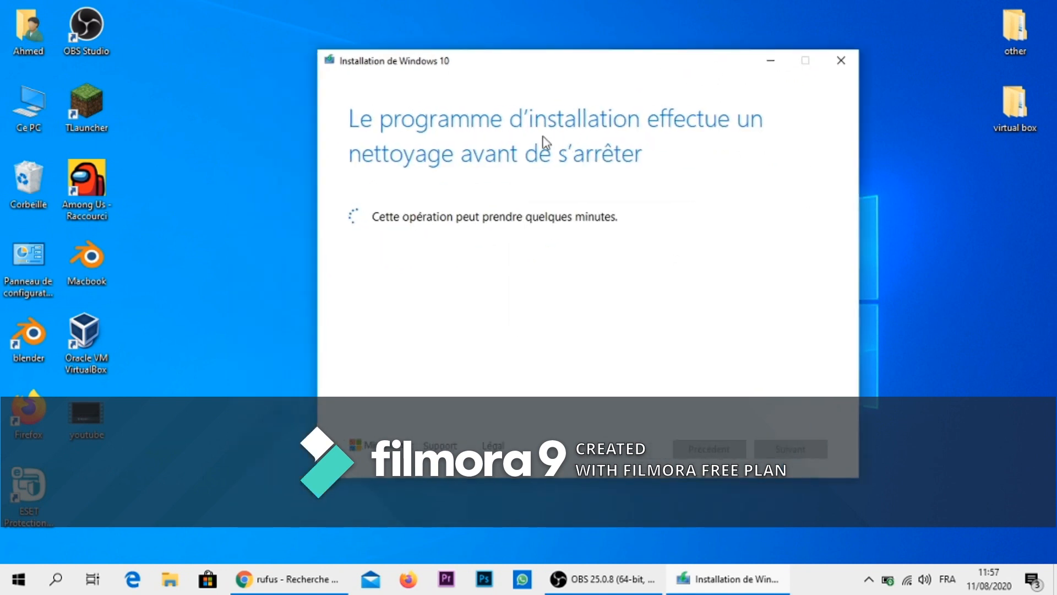
{"action": "left_click", "coordinate": [774, 60]}
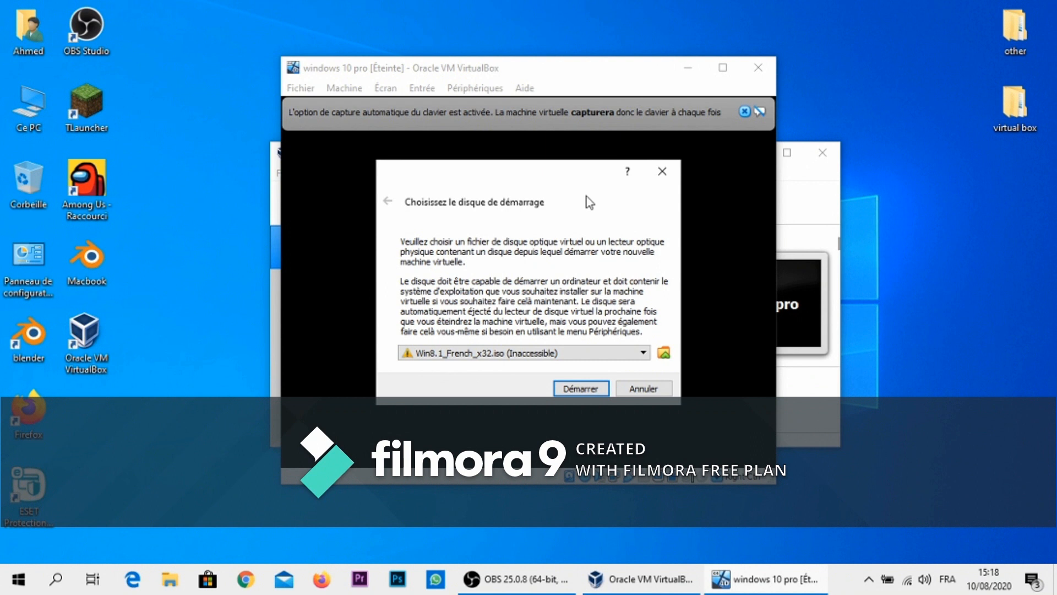
Step: Start the windows 10 pro virtual machine with Windows 10.iso as its startup disk
{"action": "left_click", "coordinate": [579, 355]}
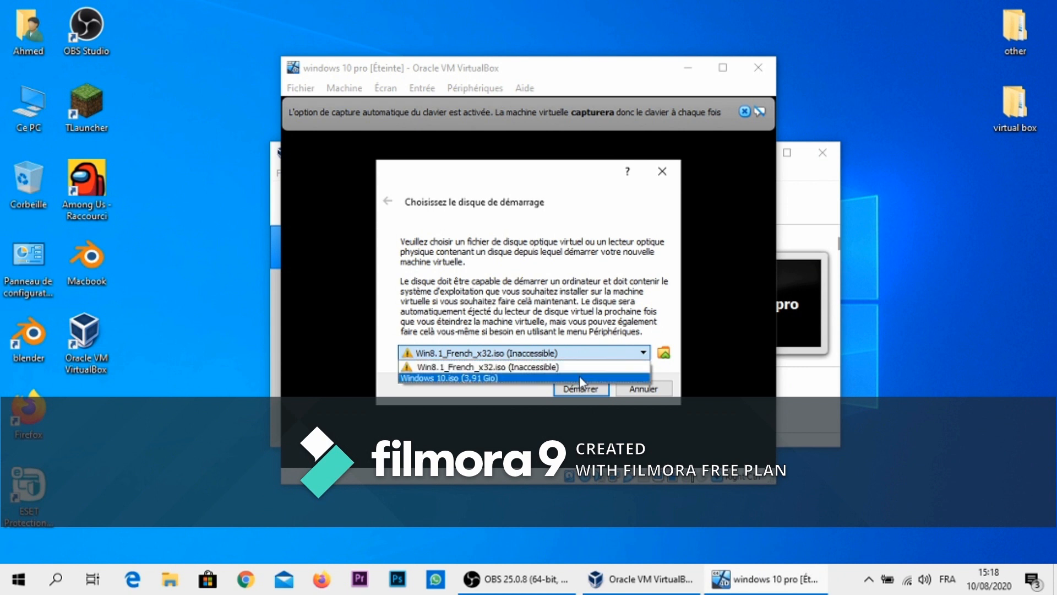
{"action": "left_click", "coordinate": [579, 376]}
{"action": "left_click", "coordinate": [582, 386]}
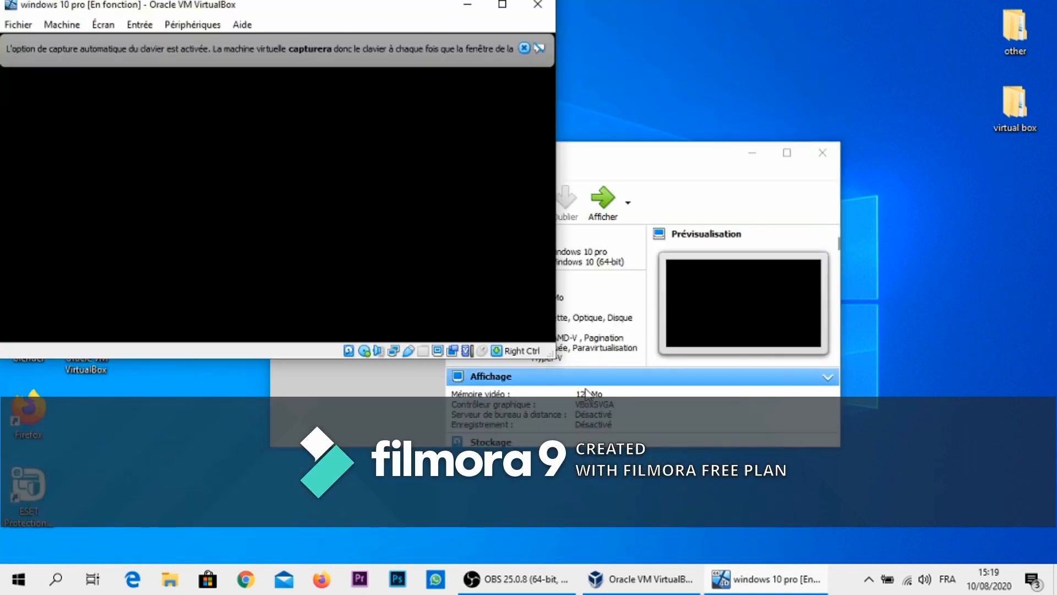
Step: Dismiss the keyboard capture and mouse integration messages, and switch the virtual machine to full-screen mode
{"action": "left_click", "coordinate": [525, 49]}
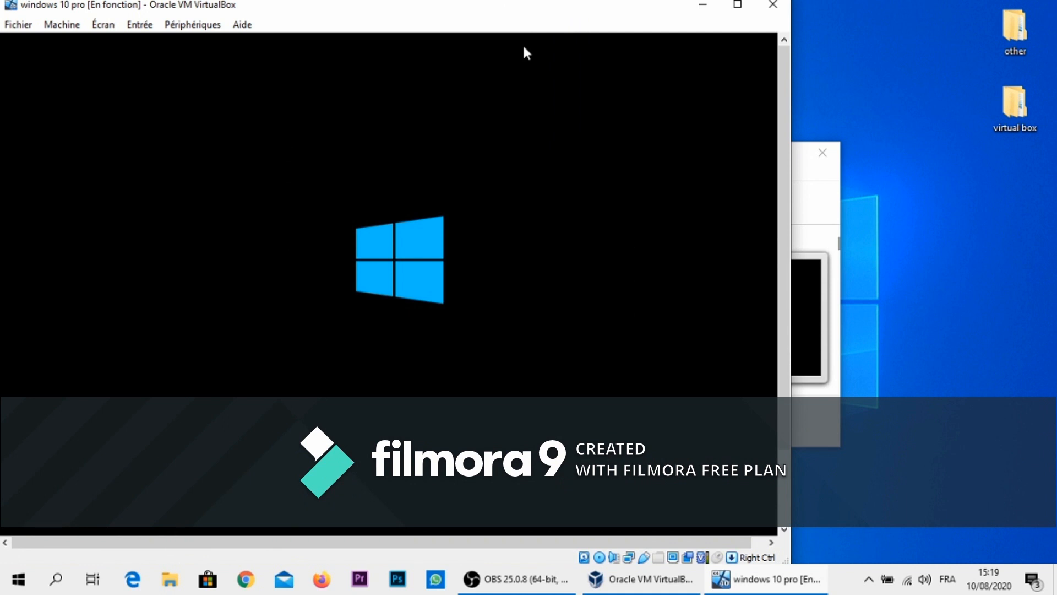
{"action": "key", "text": "ctrl+f"}
{"action": "key", "text": "Return"}
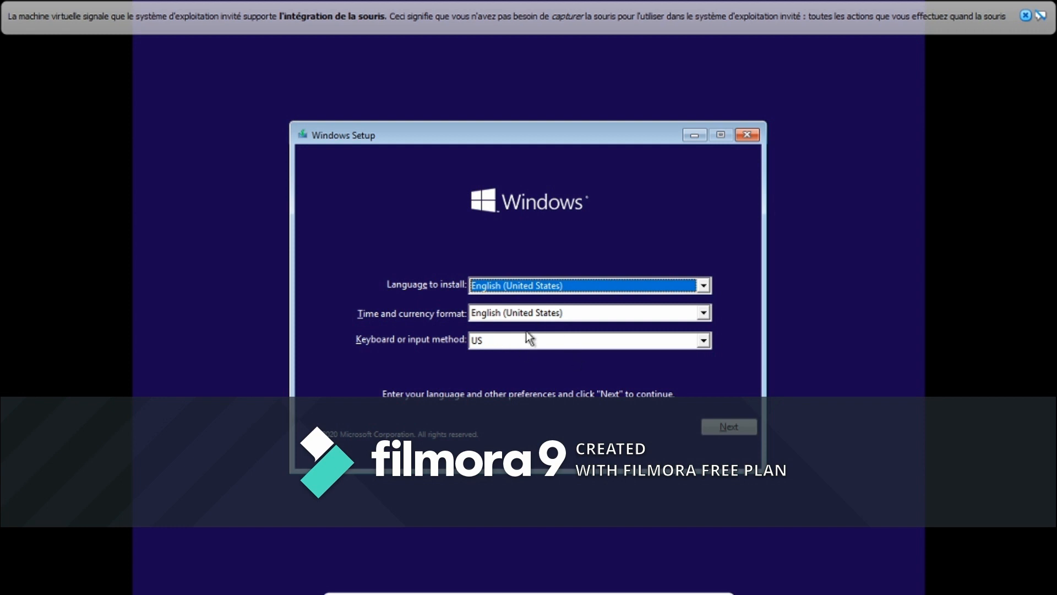
{"action": "left_click", "coordinate": [1027, 15]}
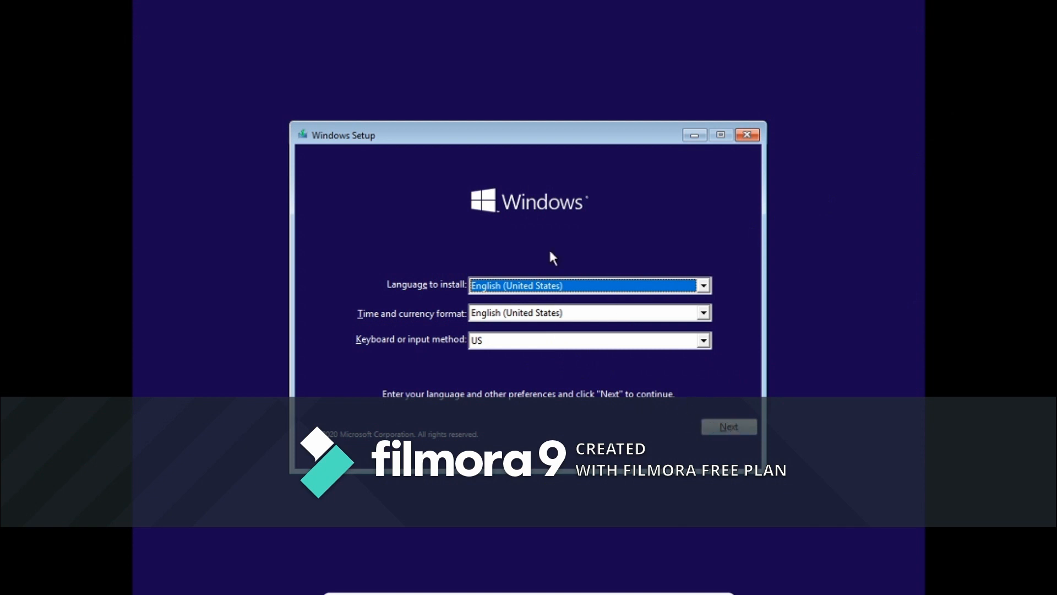
Step: Start the Windows installation with English (United States) and US keyboard settings, and open the on-screen keyboard for the product key
{"action": "left_click", "coordinate": [742, 426]}
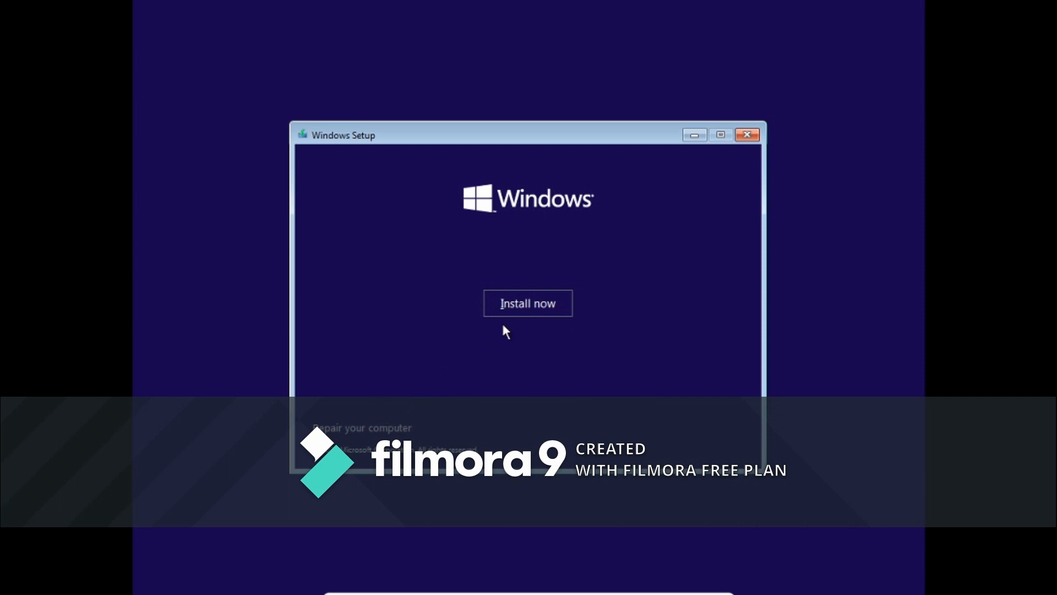
{"action": "left_click", "coordinate": [538, 299]}
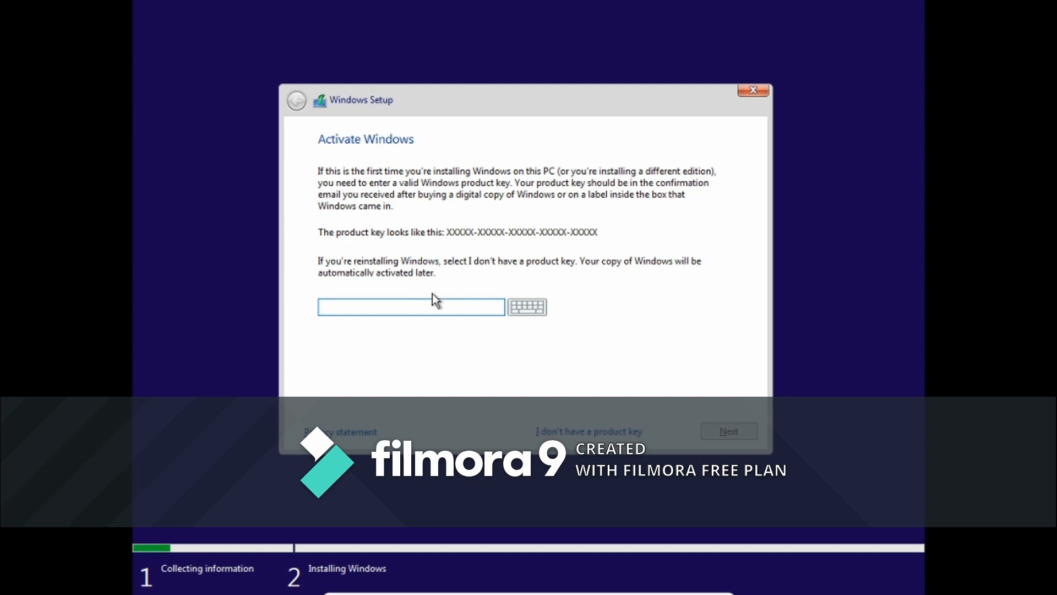
{"action": "left_click", "coordinate": [529, 309]}
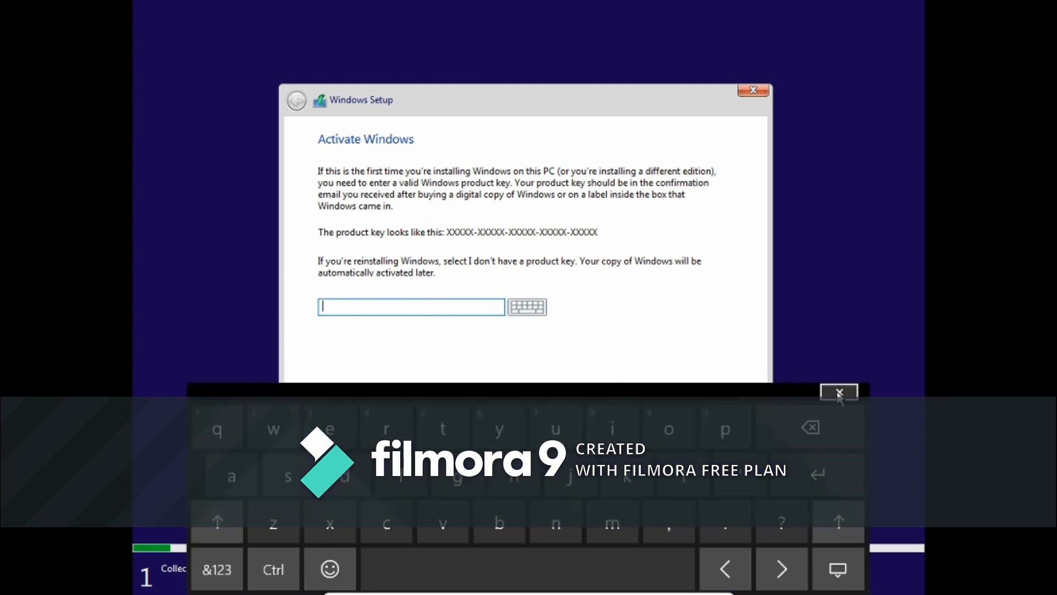
Step: Close the on-screen keyboard, skip the product key, and choose Windows 10 Pro x64 as the operating system to install
{"action": "left_click", "coordinate": [840, 392]}
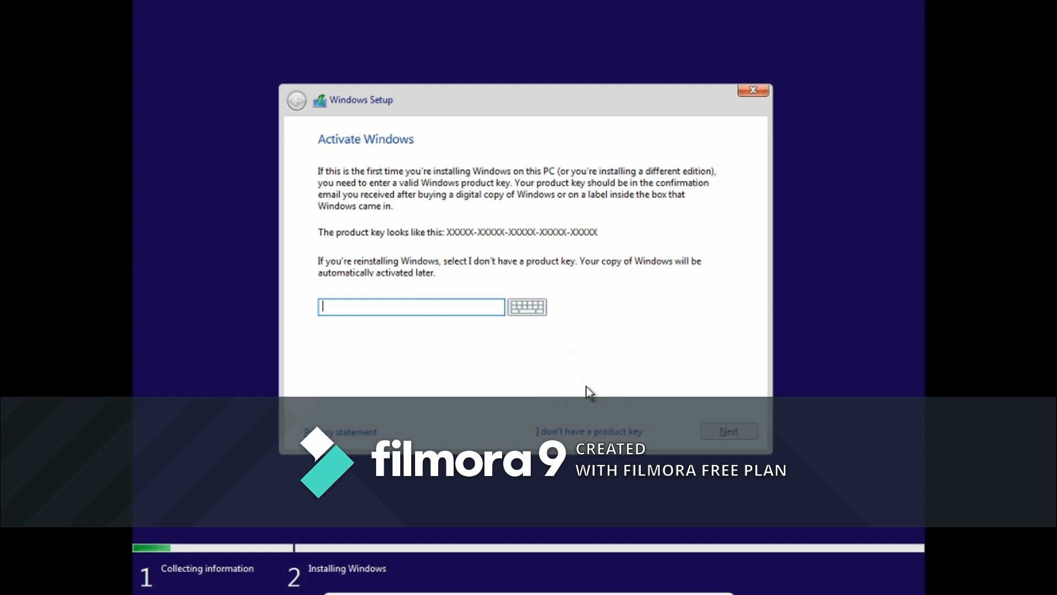
{"action": "left_click", "coordinate": [601, 431]}
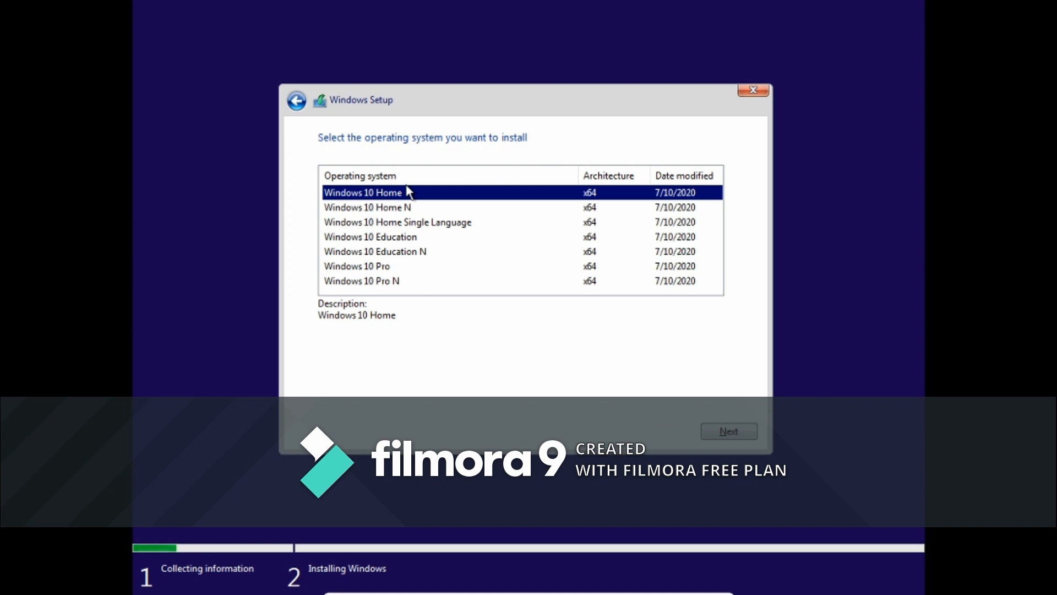
{"action": "left_click", "coordinate": [381, 267]}
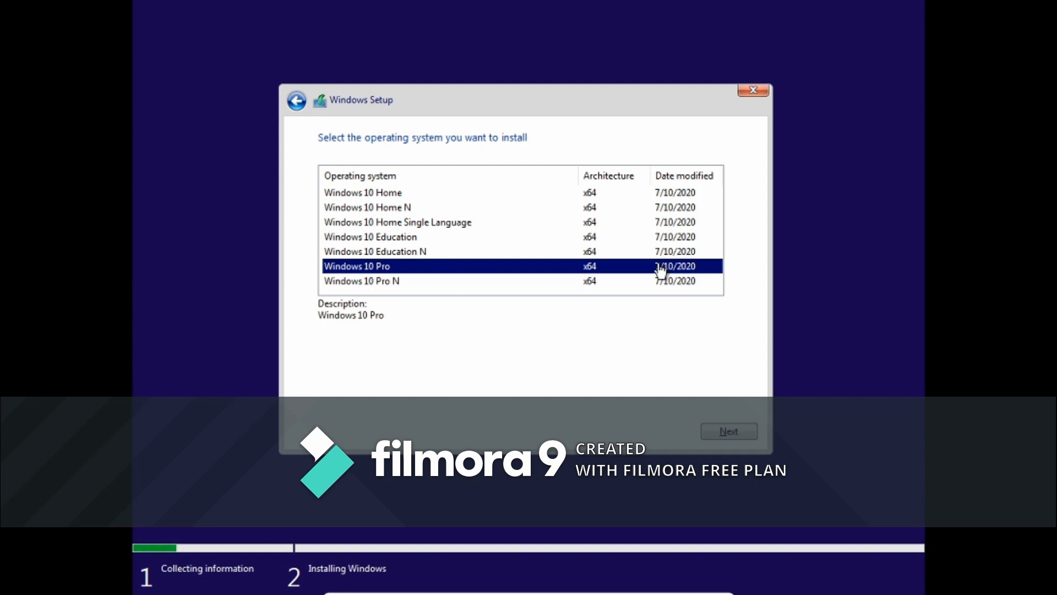
{"action": "left_click", "coordinate": [725, 435]}
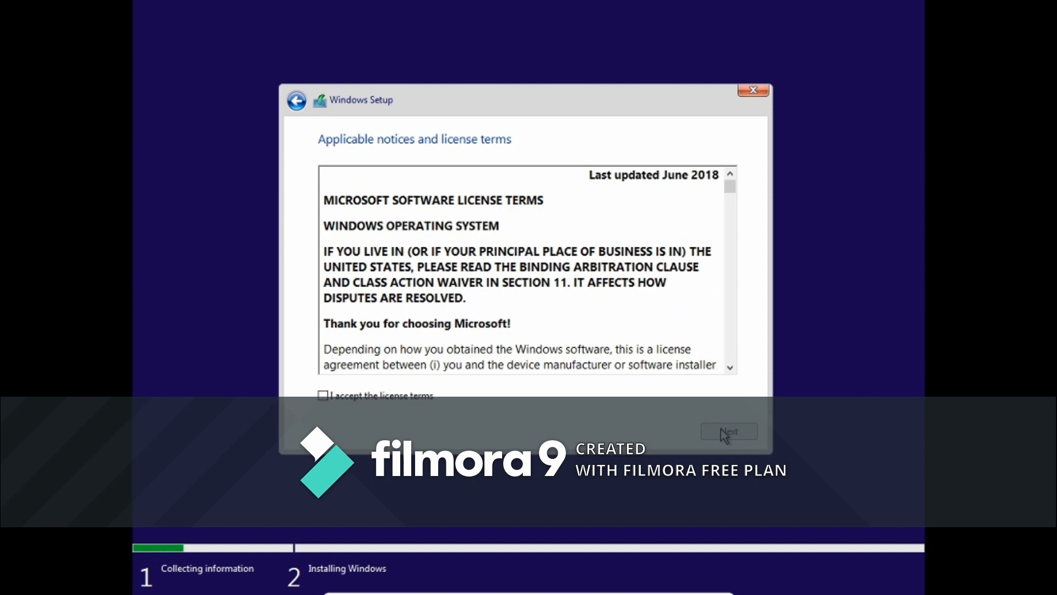
Step: Look through the Microsoft software license terms, accept them, and continue the setup
{"action": "left_click_drag", "start_coordinate": [730, 185], "coordinate": [703, 379]}
{"action": "scroll", "coordinate": [735, 351], "scroll_direction": "up", "scroll_amount": 10}
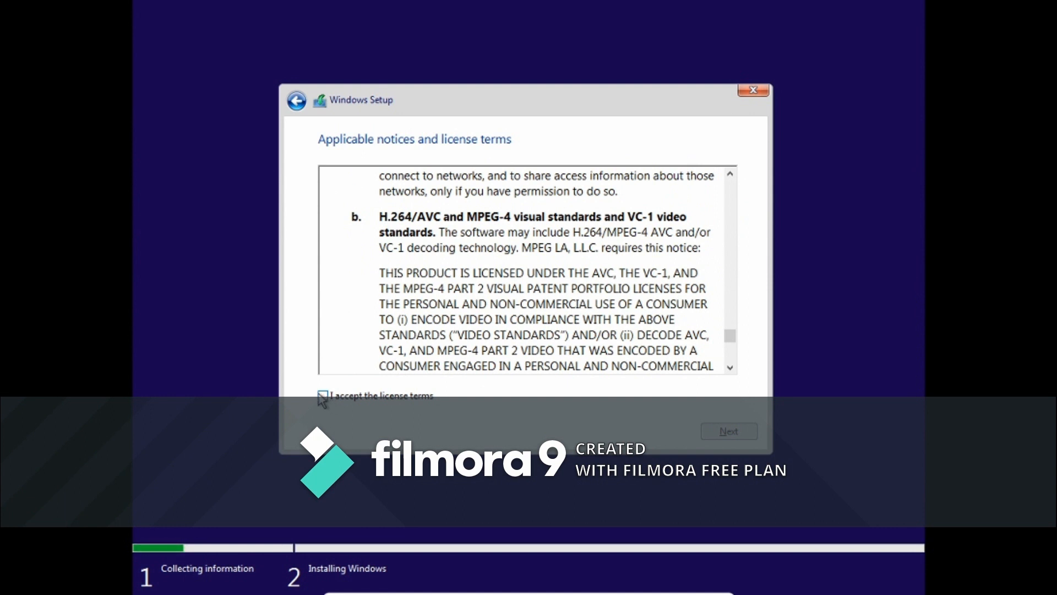
{"action": "left_click", "coordinate": [325, 397]}
{"action": "left_click", "coordinate": [730, 432]}
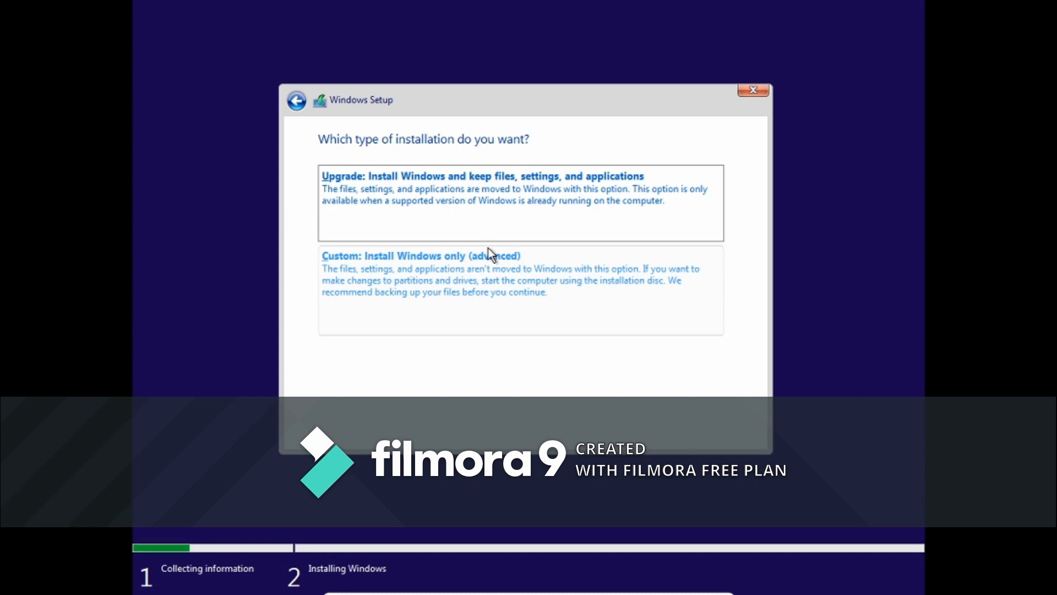
Step: Run a custom Windows installation on Drive 0 Unallocated Space without creating a new partition, and restart once the files are installed
{"action": "left_click", "coordinate": [555, 267]}
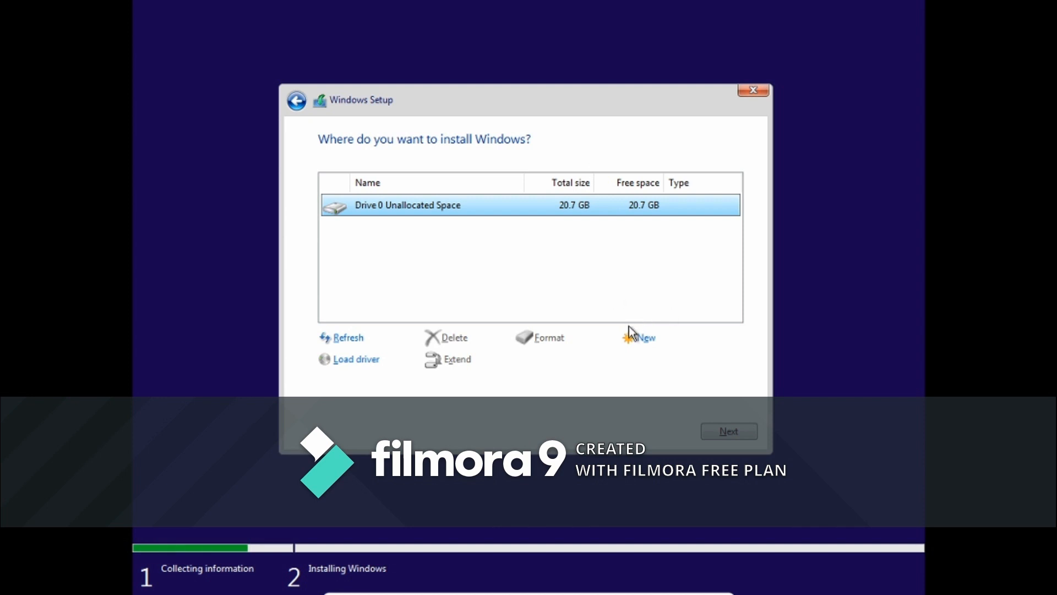
{"action": "left_click", "coordinate": [642, 338]}
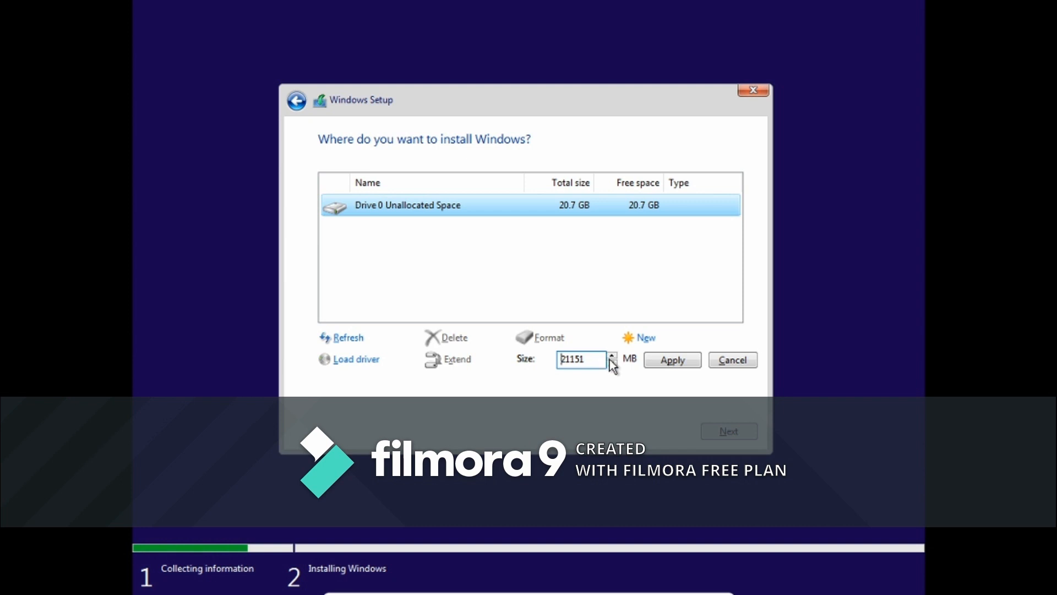
{"action": "left_click", "coordinate": [746, 361]}
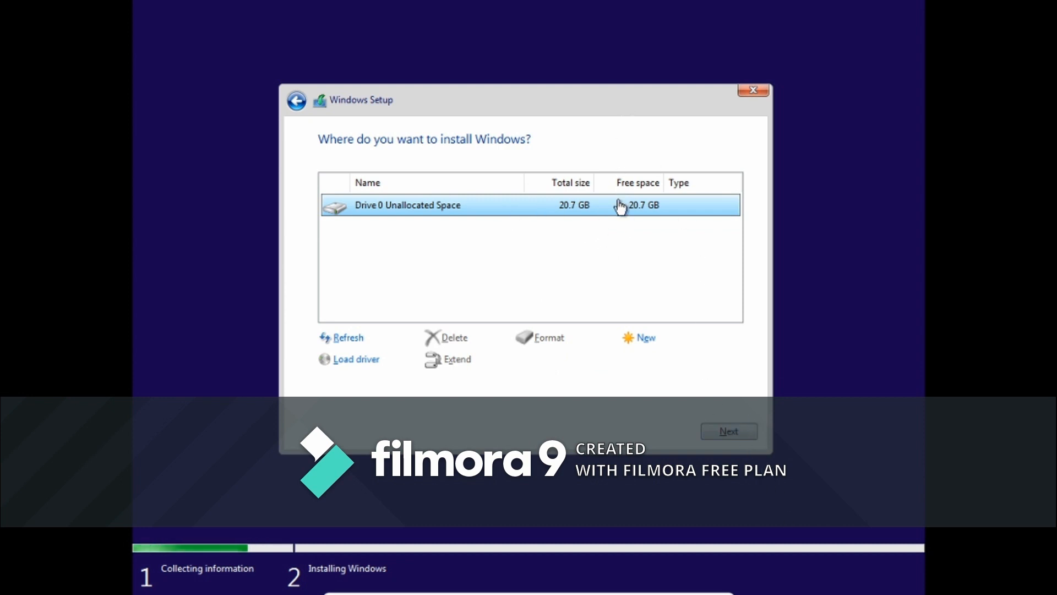
{"action": "left_click", "coordinate": [735, 435]}
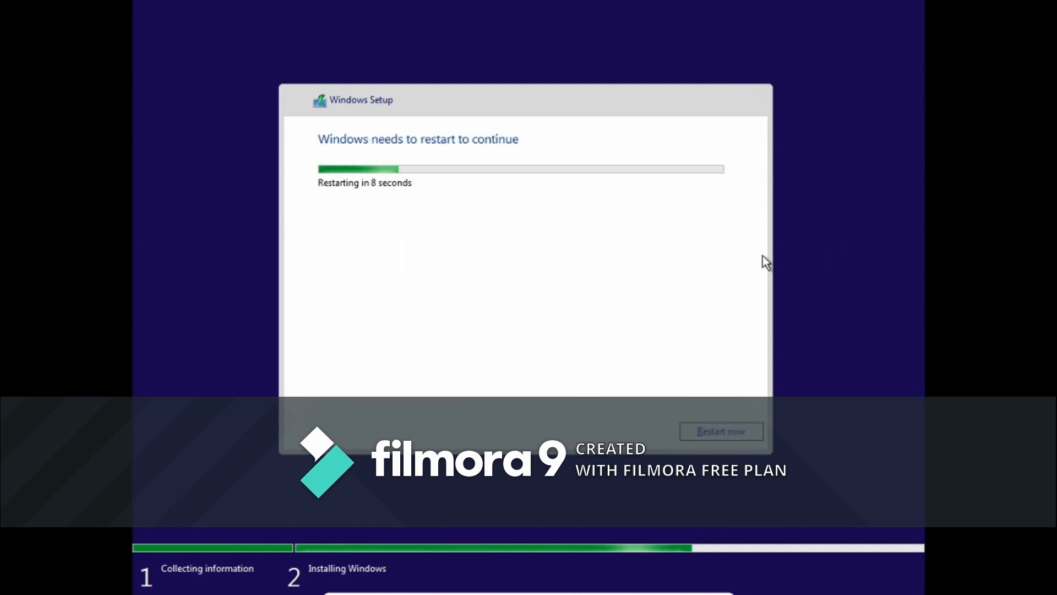
{"action": "left_click", "coordinate": [711, 429]}
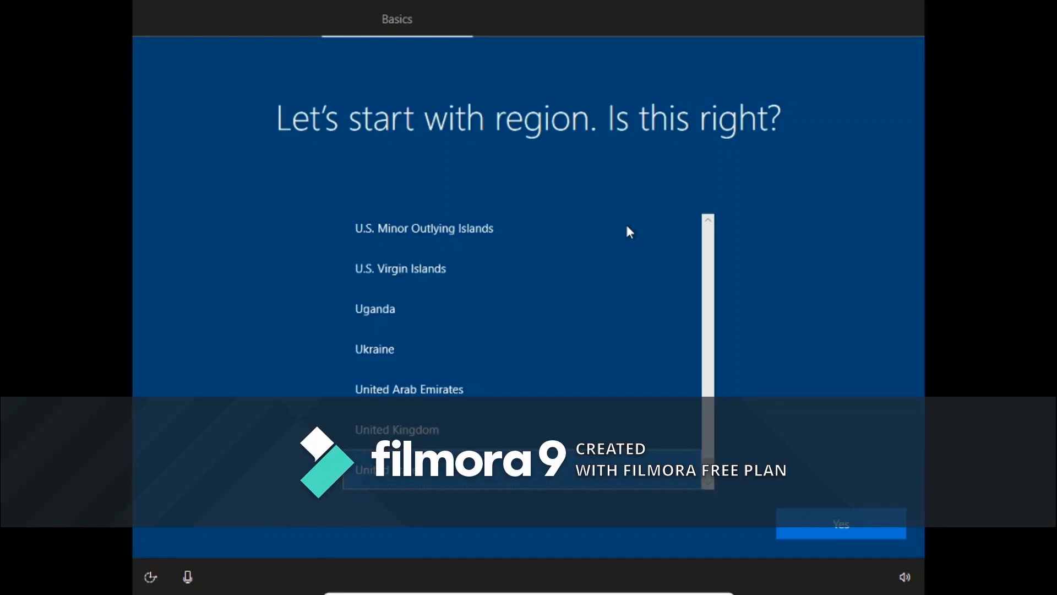
Step: Set the region to Morocco in the Windows first-run setup and confirm it
{"action": "scroll", "coordinate": [502, 344], "scroll_direction": "down", "scroll_amount": 2}
{"action": "scroll", "coordinate": [503, 344], "scroll_direction": "down", "scroll_amount": 3}
{"action": "scroll", "coordinate": [502, 344], "scroll_direction": "up", "scroll_amount": 1}
{"action": "scroll", "coordinate": [501, 340], "scroll_direction": "up", "scroll_amount": 4}
{"action": "scroll", "coordinate": [500, 340], "scroll_direction": "down", "scroll_amount": 8}
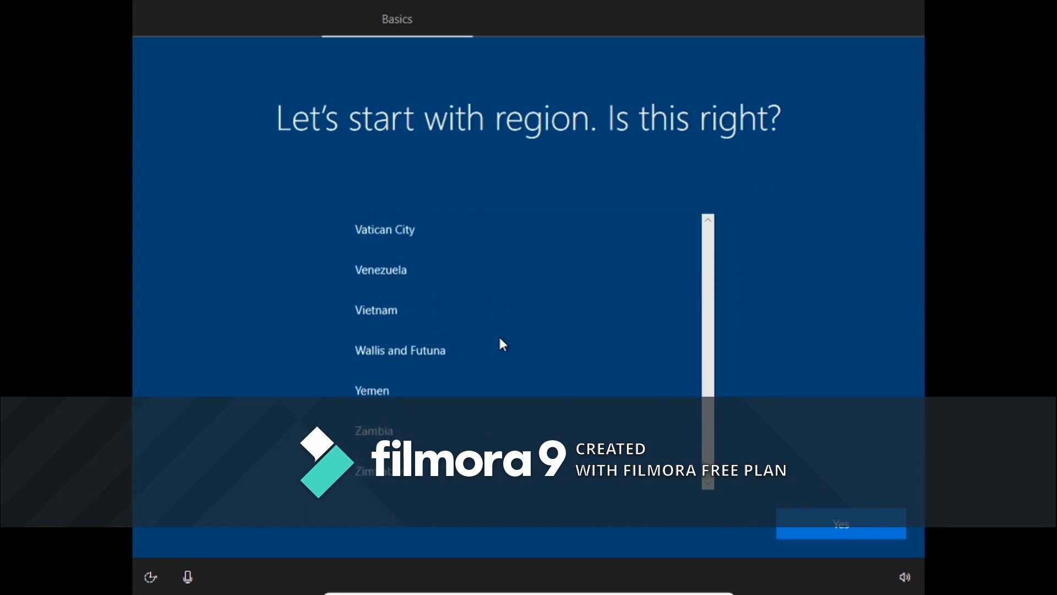
{"action": "scroll", "coordinate": [502, 344], "scroll_direction": "up", "scroll_amount": 4}
{"action": "scroll", "coordinate": [502, 344], "scroll_direction": "up", "scroll_amount": 5}
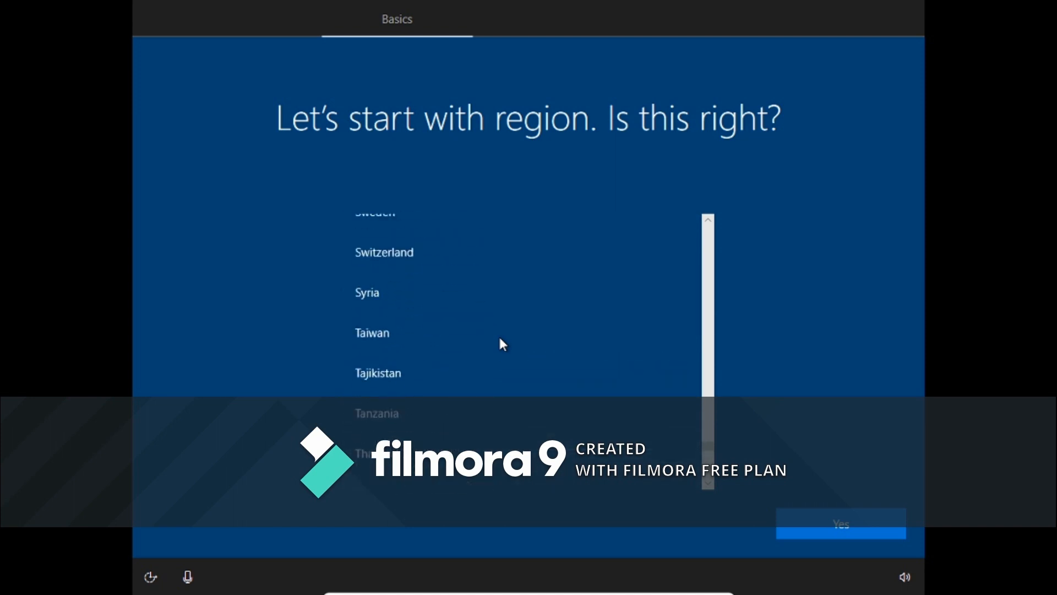
{"action": "scroll", "coordinate": [503, 344], "scroll_direction": "up", "scroll_amount": 9}
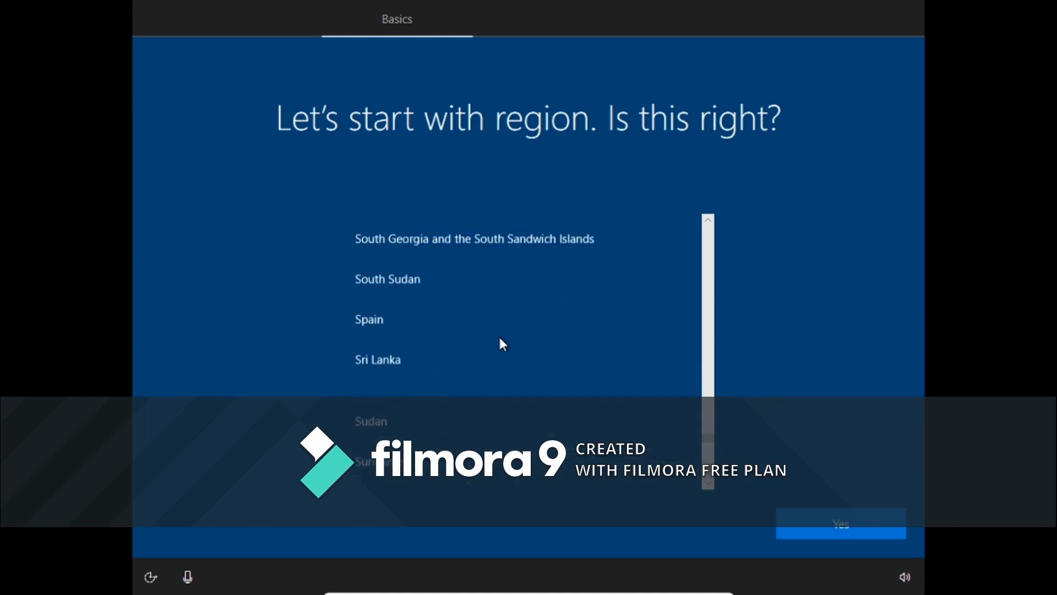
{"action": "scroll", "coordinate": [503, 344], "scroll_direction": "up", "scroll_amount": 11}
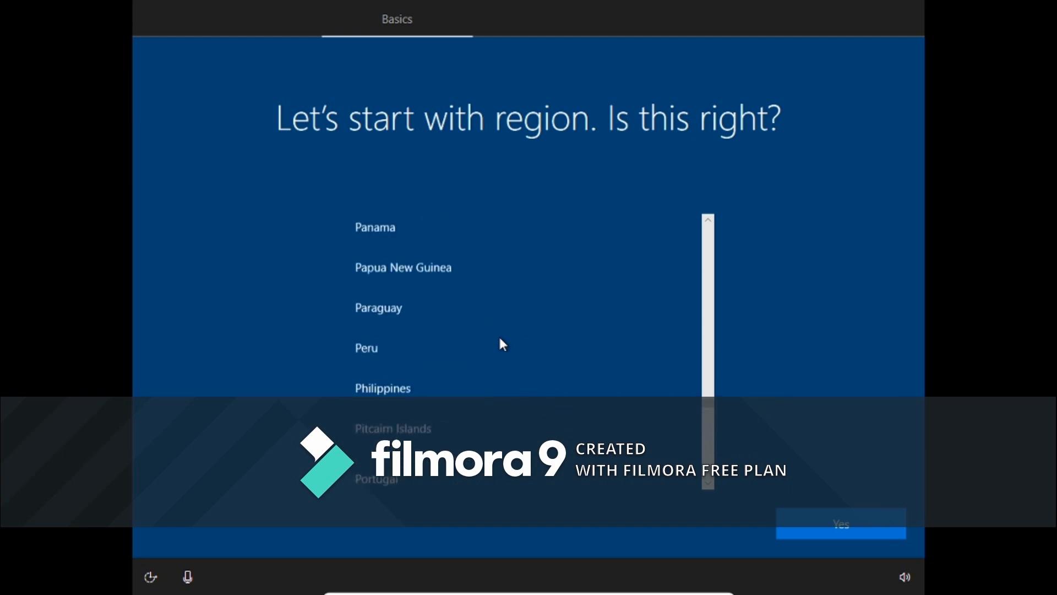
{"action": "scroll", "coordinate": [502, 344], "scroll_direction": "up", "scroll_amount": 4}
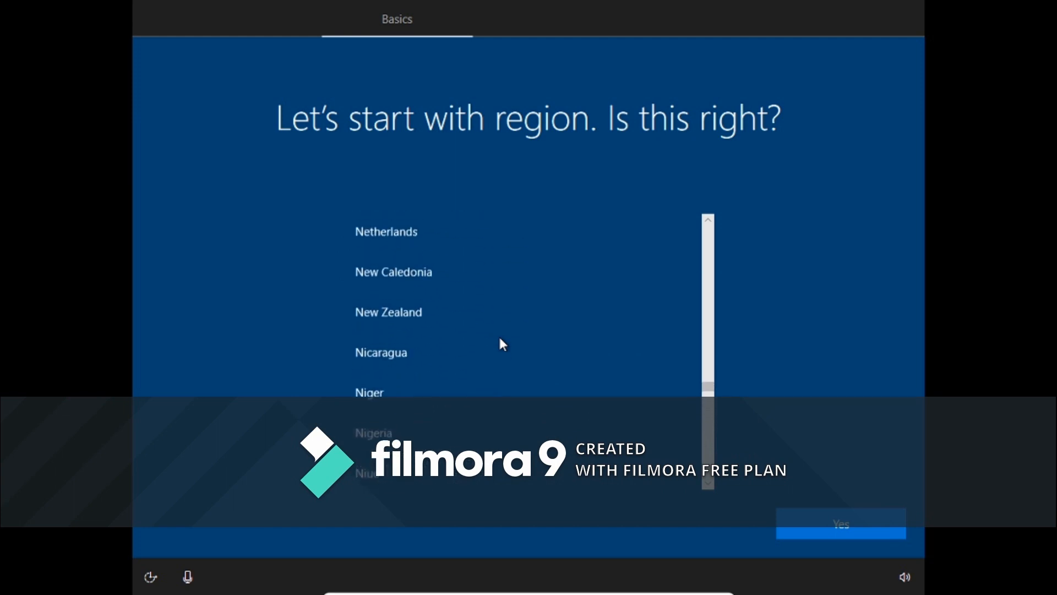
{"action": "scroll", "coordinate": [500, 341], "scroll_direction": "up", "scroll_amount": 1}
{"action": "scroll", "coordinate": [500, 342], "scroll_direction": "down", "scroll_amount": 1}
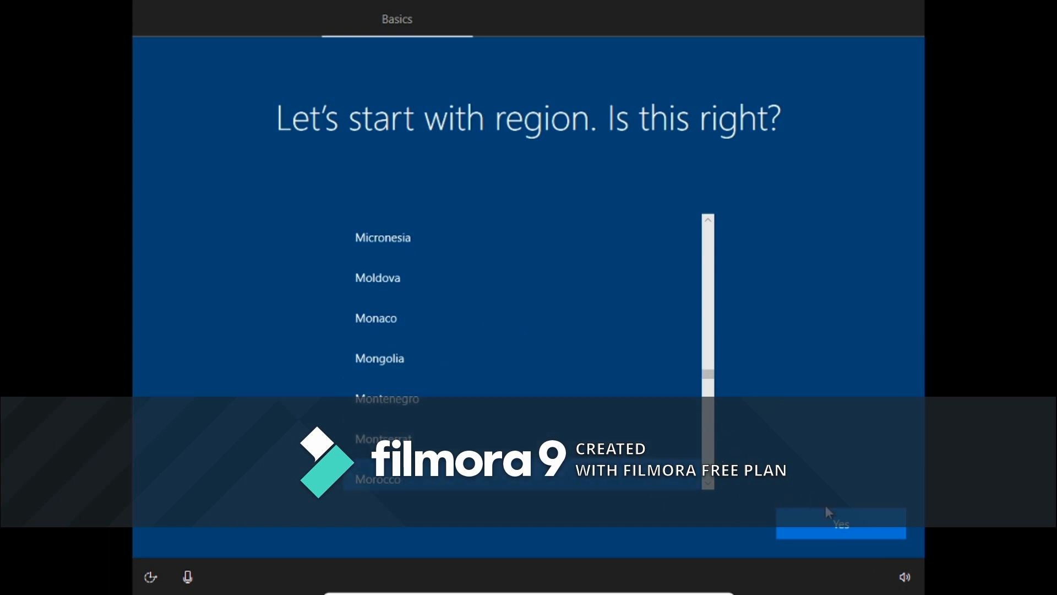
{"action": "left_click", "coordinate": [842, 529]}
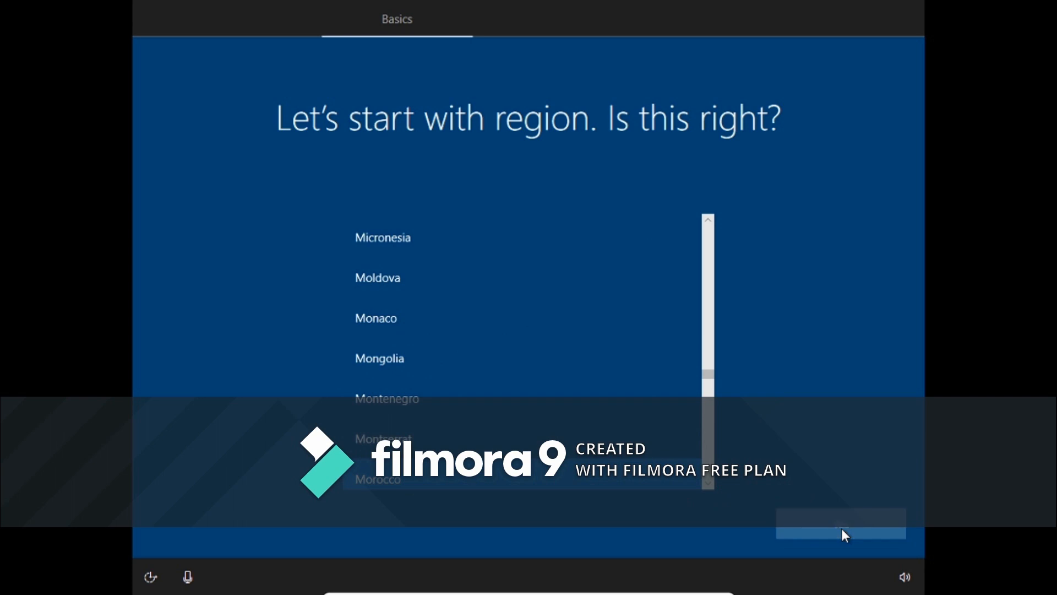
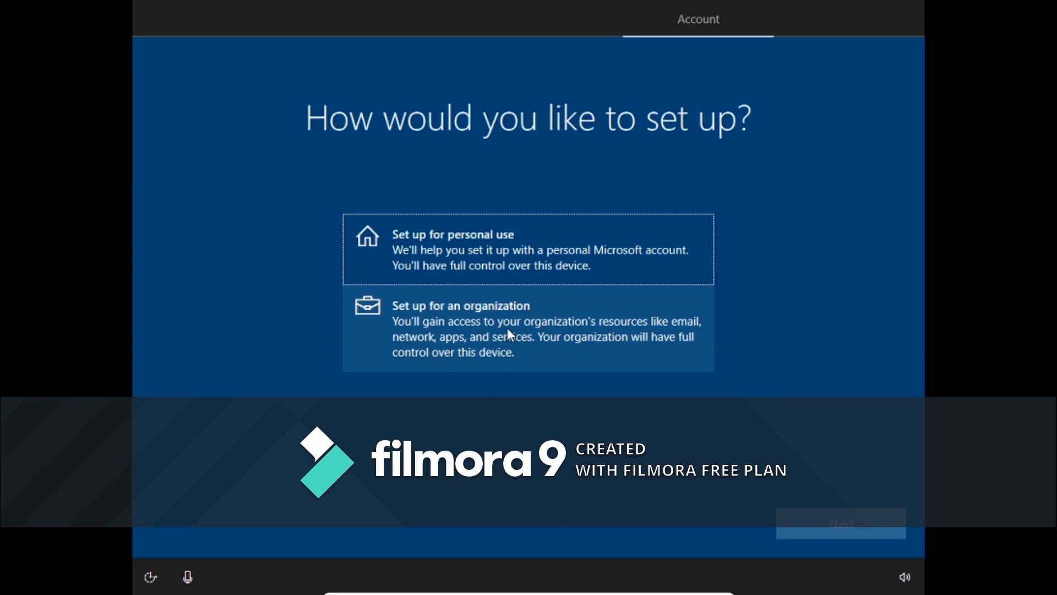
Step: Set up the device for personal use with an offline account and the limited experience
{"action": "left_click", "coordinate": [488, 241]}
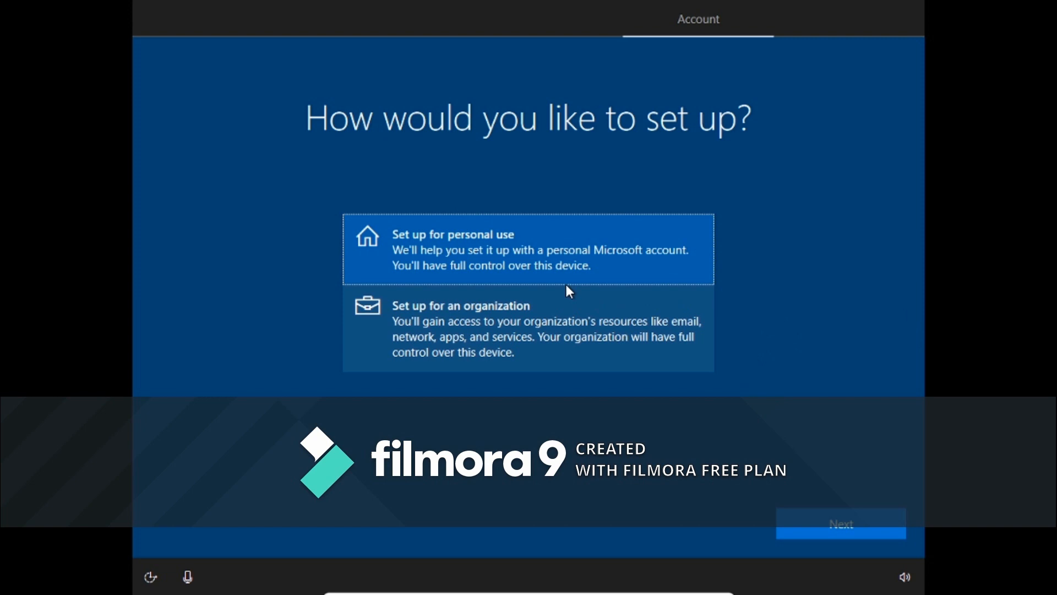
{"action": "left_click", "coordinate": [877, 527]}
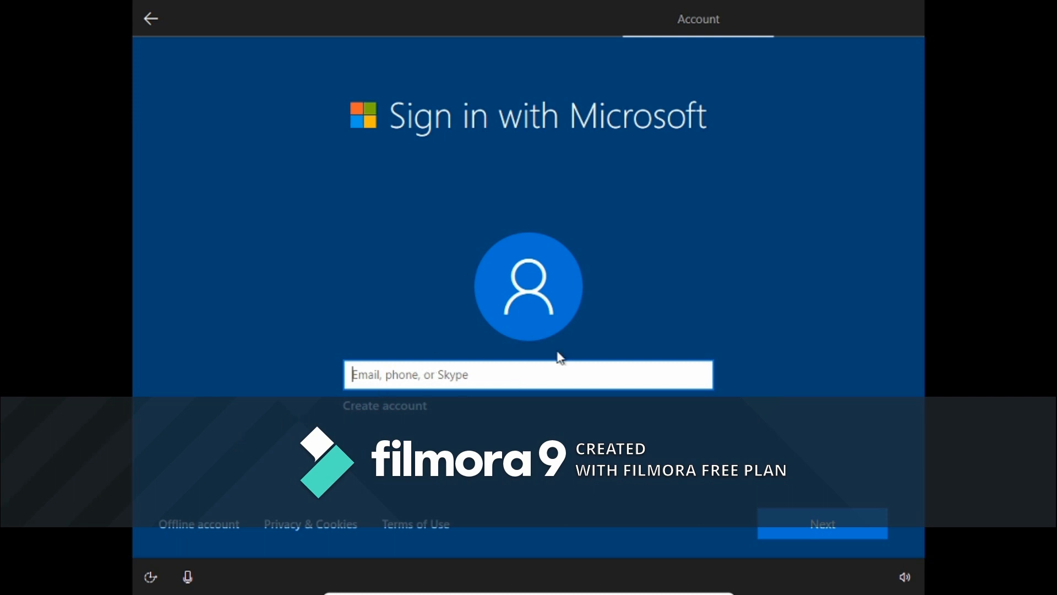
{"action": "left_click", "coordinate": [204, 529]}
{"action": "left_click", "coordinate": [221, 524]}
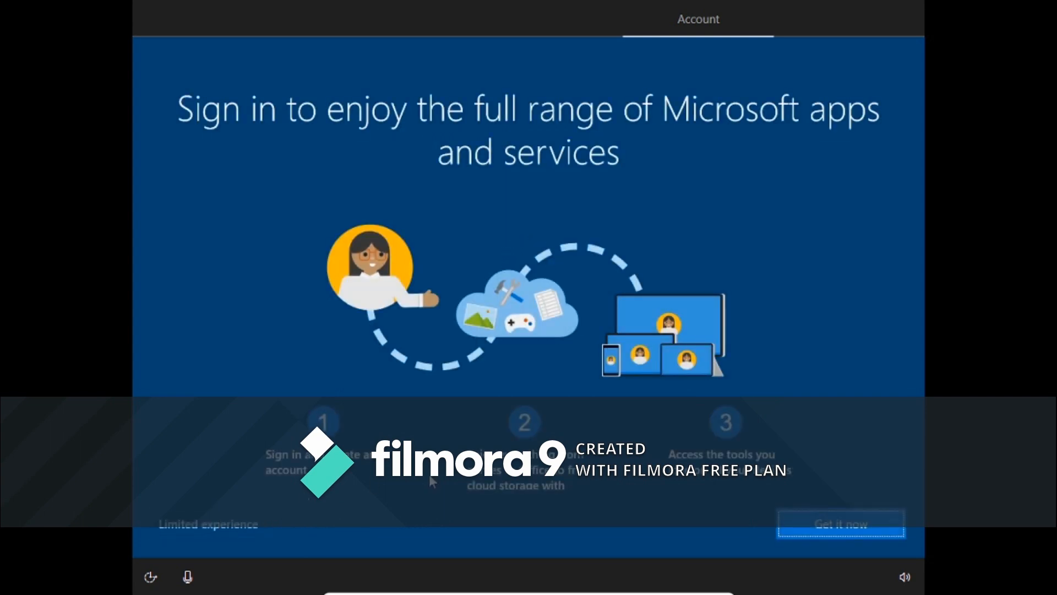
{"action": "left_click", "coordinate": [172, 529]}
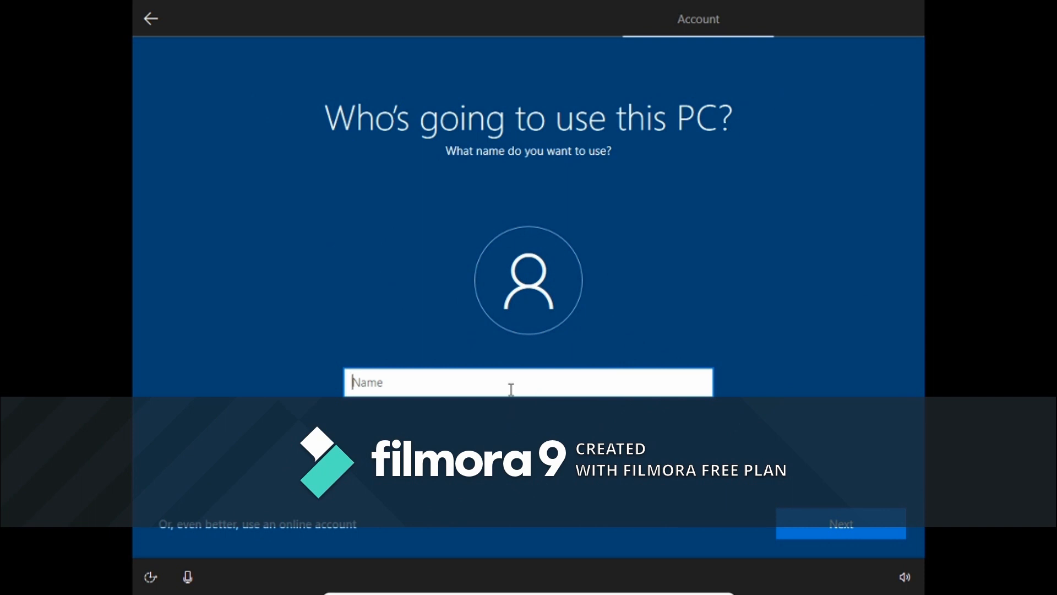
Step: Enter the user's full name for the local account and continue
{"action": "type", "text": "Ahmed I"}
{"action": "key", "text": "BackSpace"}
{"action": "type", "text": "Laghbissi"}
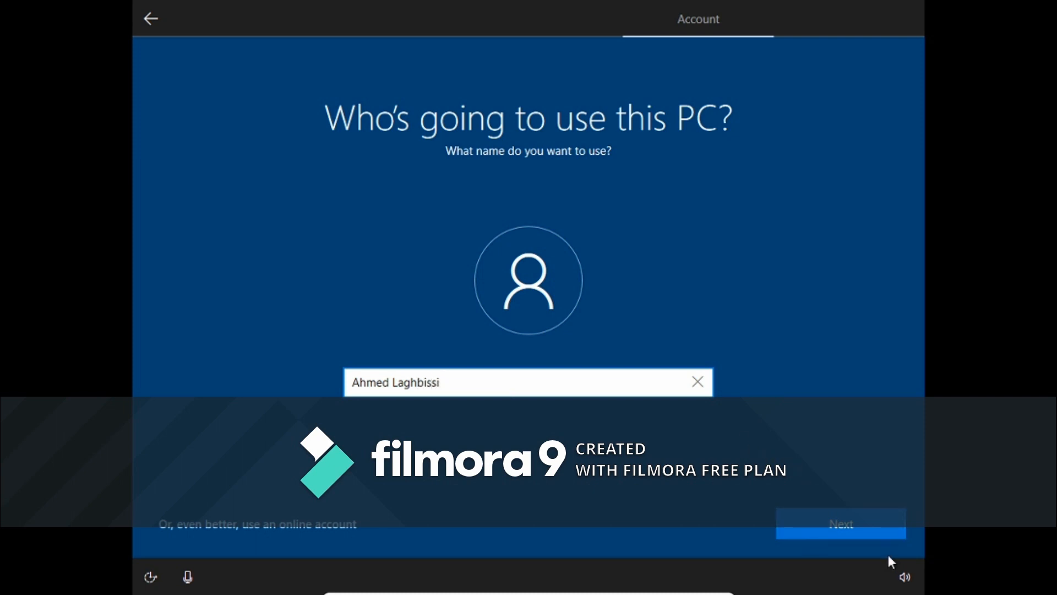
{"action": "left_click", "coordinate": [850, 538]}
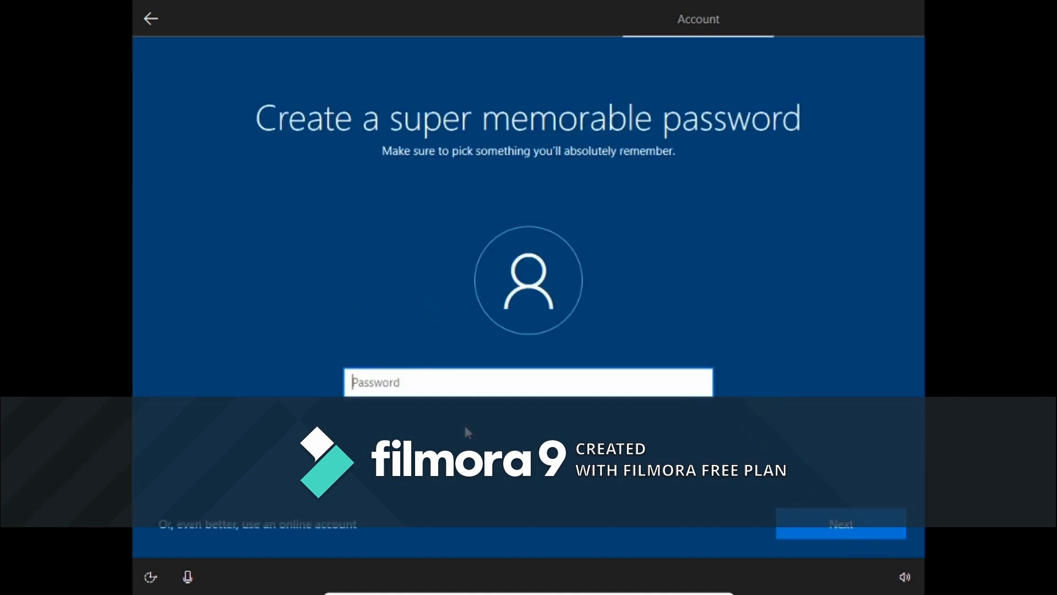
Step: Enter a trial account password, clear it again, and continue with the password field left blank
{"action": "type", "text": "••••"}
{"action": "key", "text": "BackSpace"}
{"action": "key", "text": "BackSpace"}
{"action": "key", "text": "BackSpace"}
{"action": "key", "text": "BackSpace"}
{"action": "left_click", "coordinate": [826, 522]}
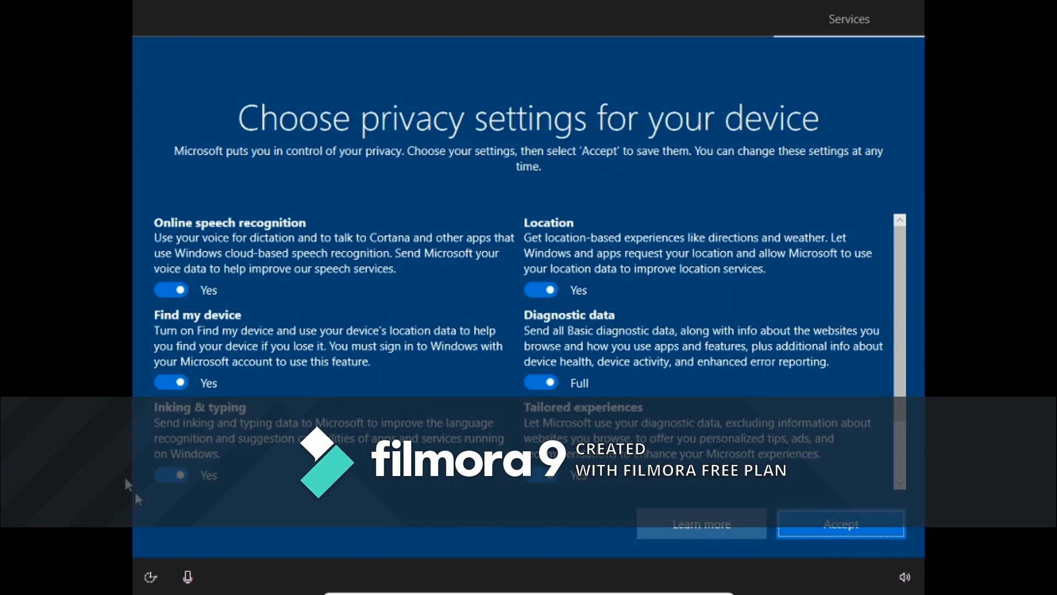
Step: Turn off Find my device, Inking & typing, Online speech recognition and Location in the privacy settings
{"action": "left_click", "coordinate": [168, 382]}
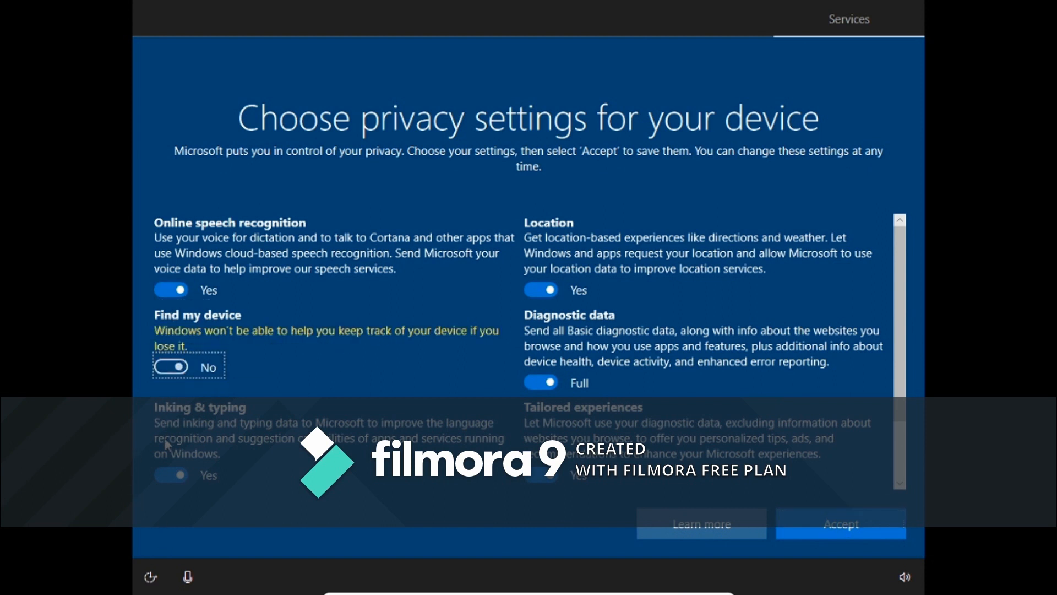
{"action": "left_click", "coordinate": [164, 477]}
{"action": "left_click", "coordinate": [164, 288]}
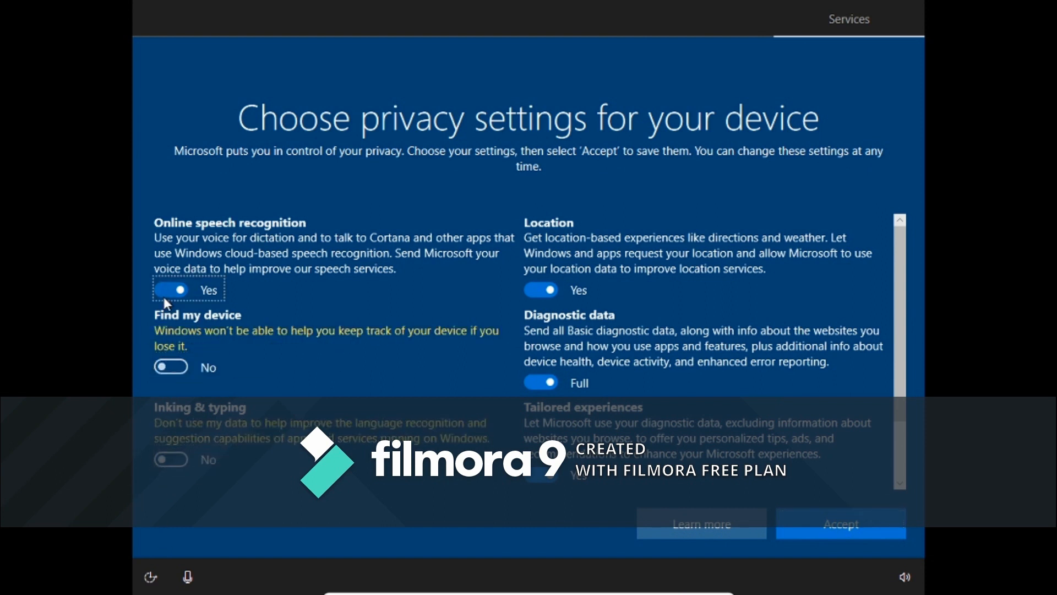
{"action": "left_click", "coordinate": [543, 290]}
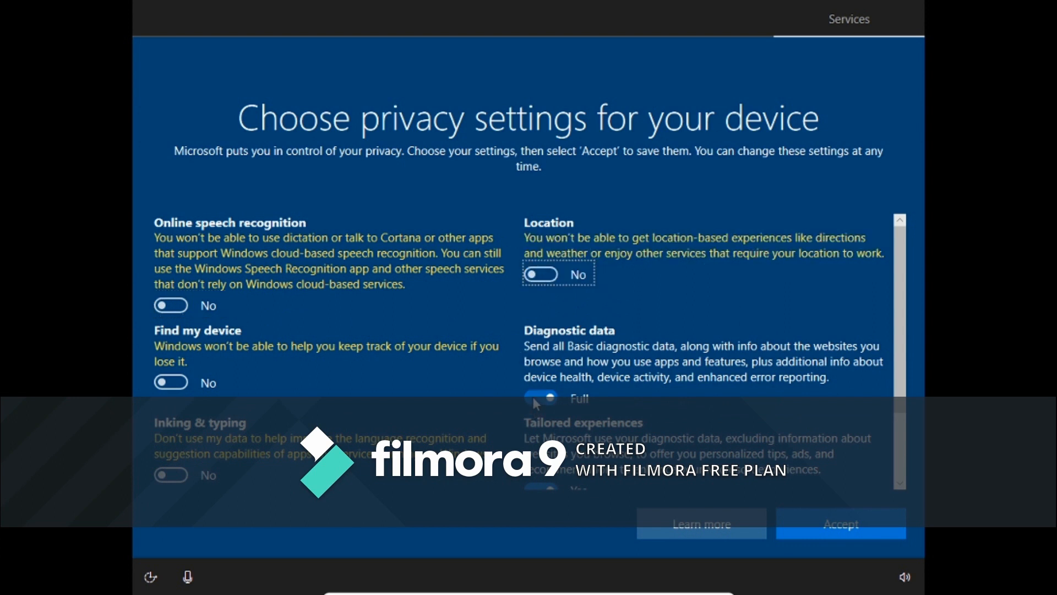
Step: Set Diagnostic data to Basic, and turn off Tailored experiences and Advertising ID
{"action": "left_click", "coordinate": [535, 397]}
{"action": "scroll", "coordinate": [529, 352], "scroll_direction": "down", "scroll_amount": 2}
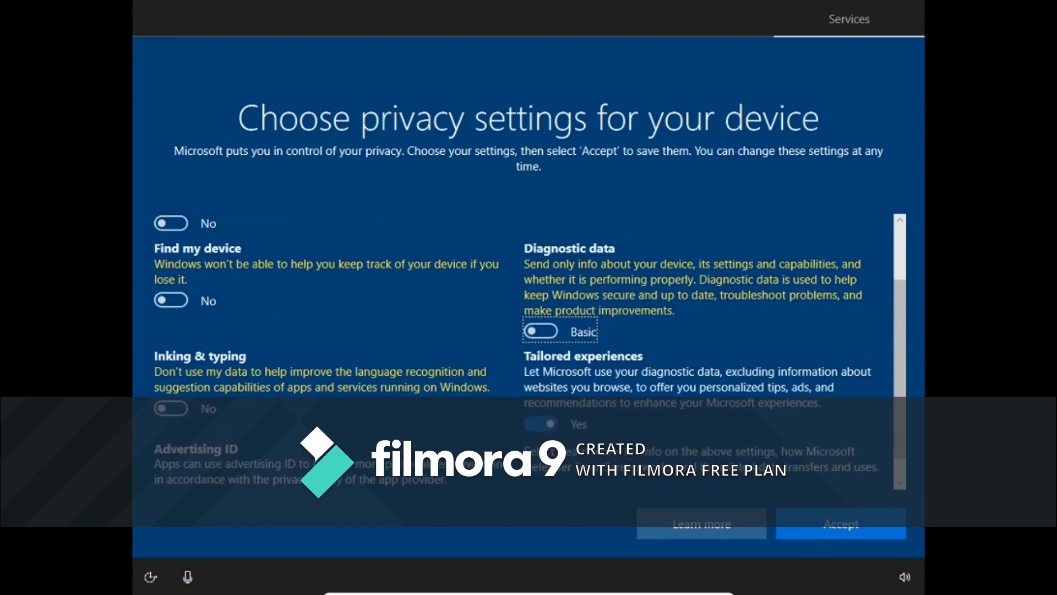
{"action": "scroll", "coordinate": [529, 352], "scroll_direction": "down", "scroll_amount": 1}
{"action": "left_click", "coordinate": [541, 395]}
{"action": "left_click", "coordinate": [164, 470]}
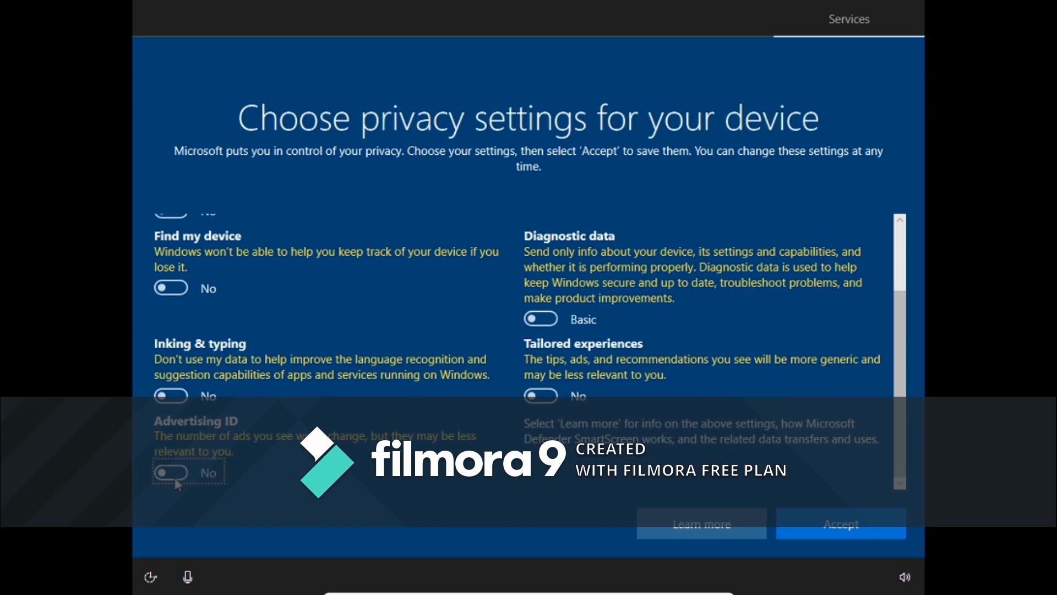
Step: Accept the chosen privacy settings and decline sending activity history to Microsoft
{"action": "scroll", "coordinate": [178, 484], "scroll_direction": "up", "scroll_amount": 2}
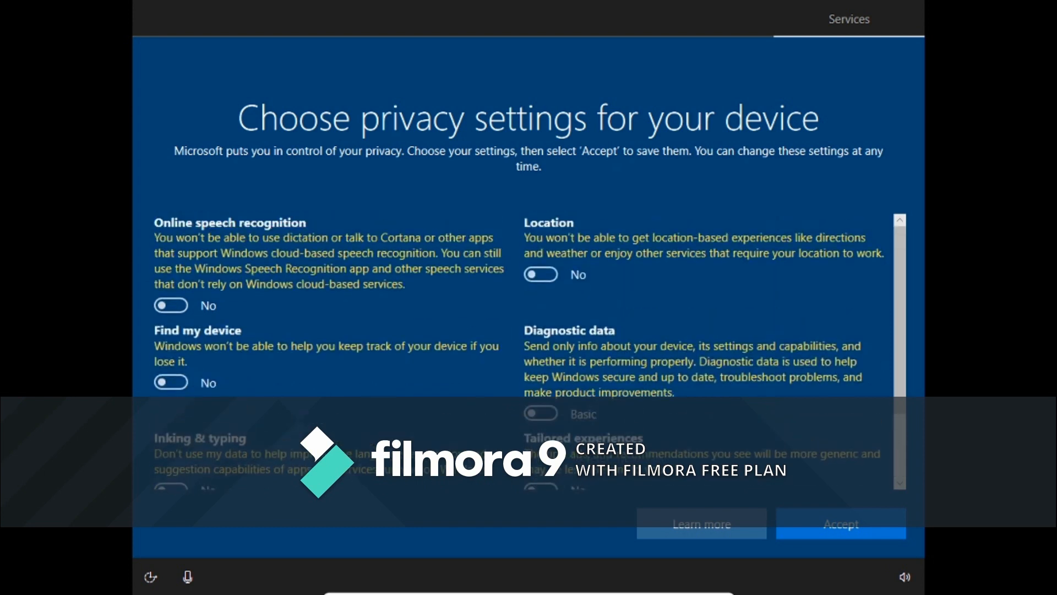
{"action": "left_click", "coordinate": [821, 533]}
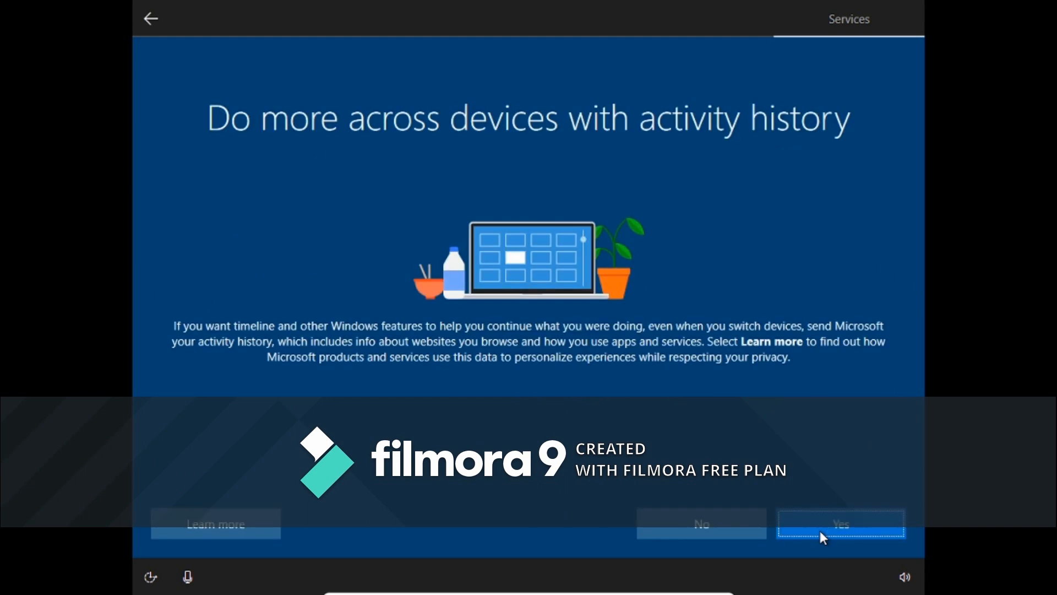
{"action": "left_click", "coordinate": [747, 530]}
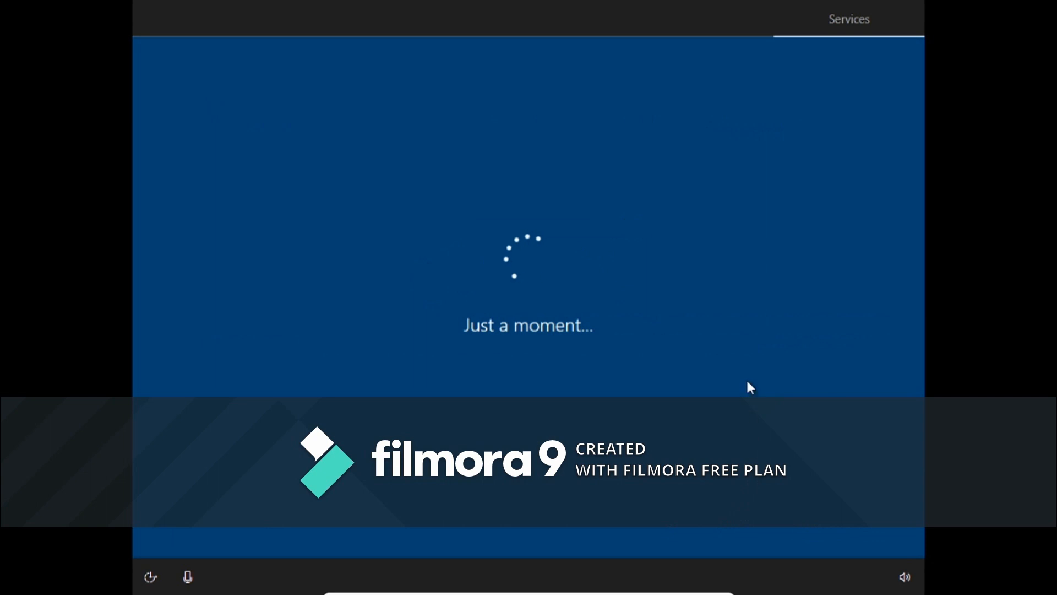